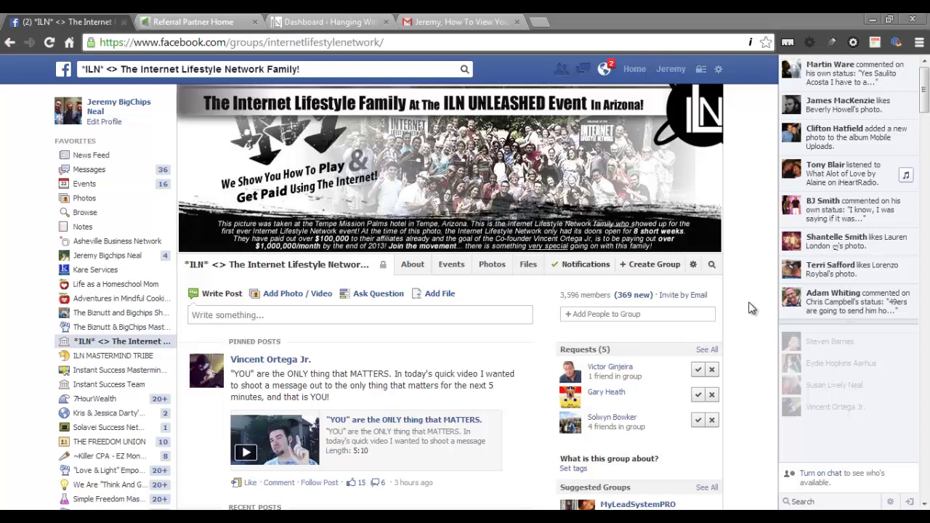
# Step: Open Infusionsoft's Link Generator and highlight the ILN Direct Order Form tracking link
pyautogui.click(193, 23)
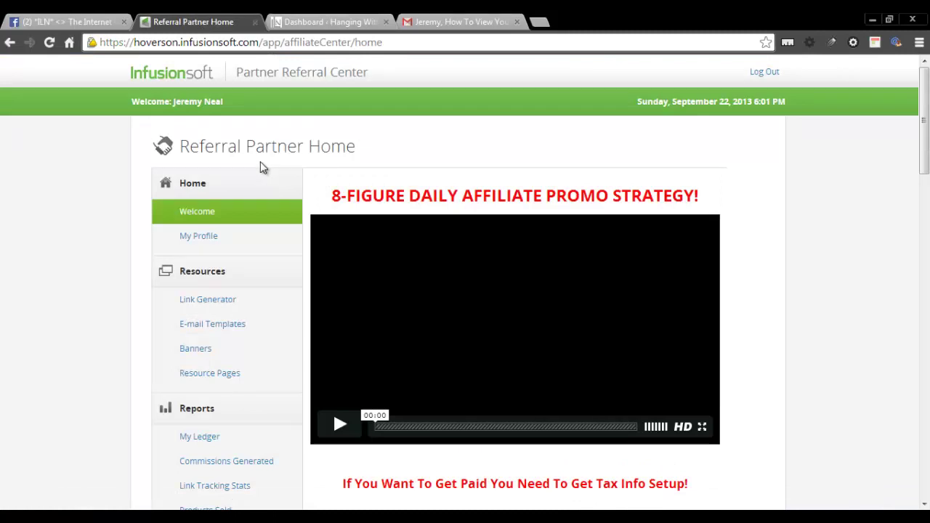
pyautogui.click(211, 306)
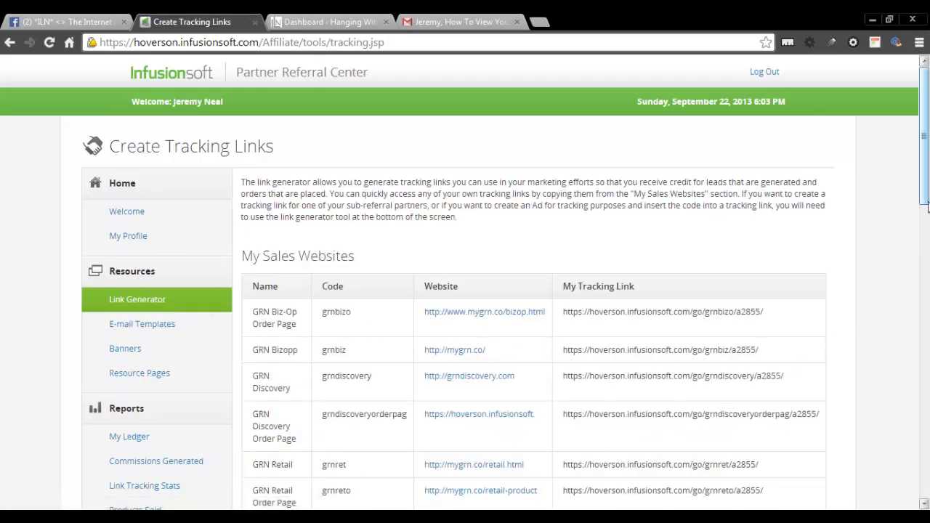
pyautogui.moveTo(926, 208); pyautogui.dragTo(926, 313)
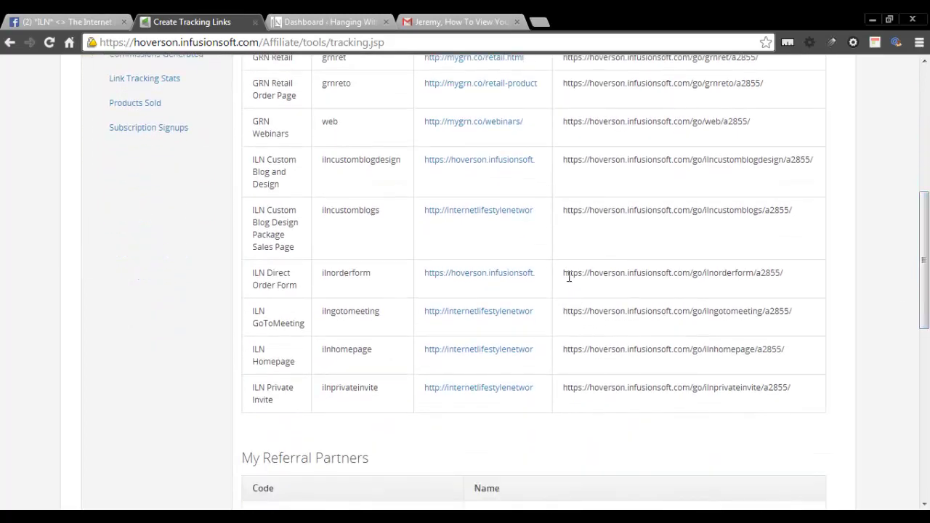
pyautogui.moveTo(565, 274); pyautogui.dragTo(795, 270)
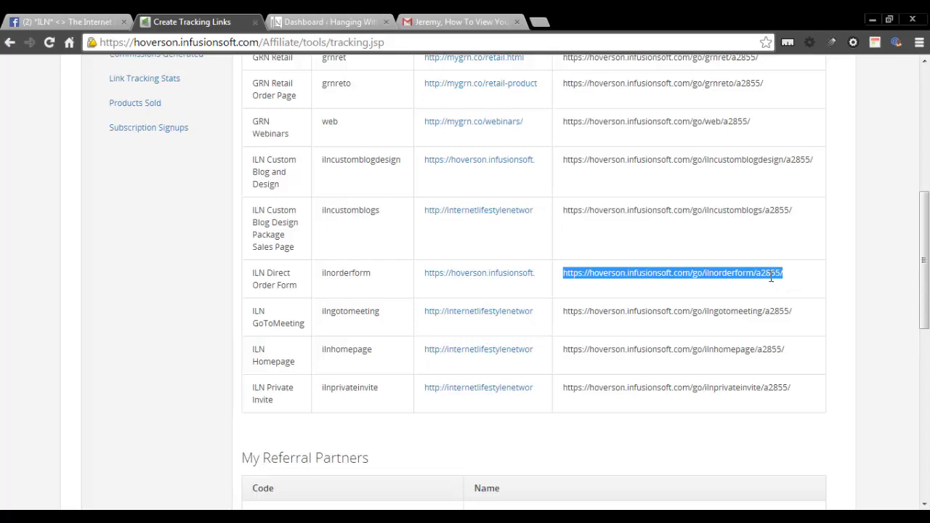
# Step: Load the pasted ILN Direct Order Form tracking link in a new browser tab
pyautogui.click(544, 23)
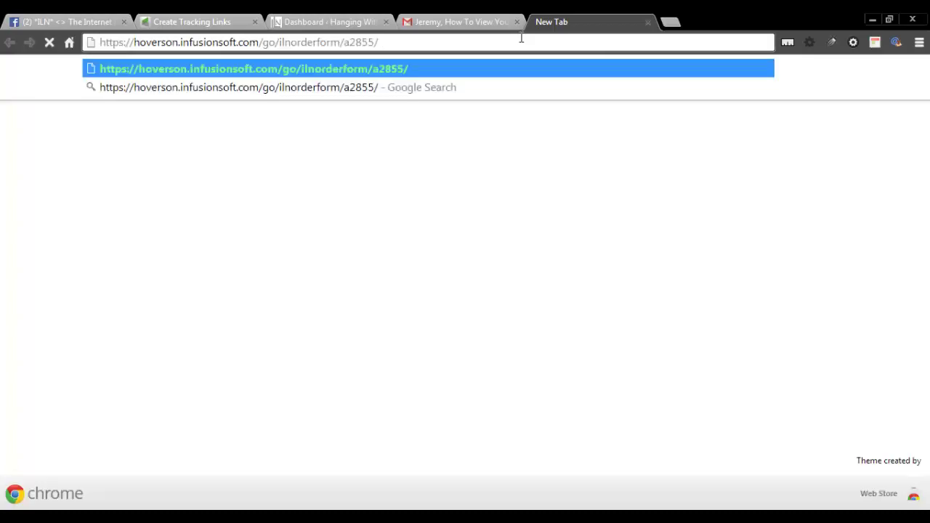
pyautogui.press('Return')
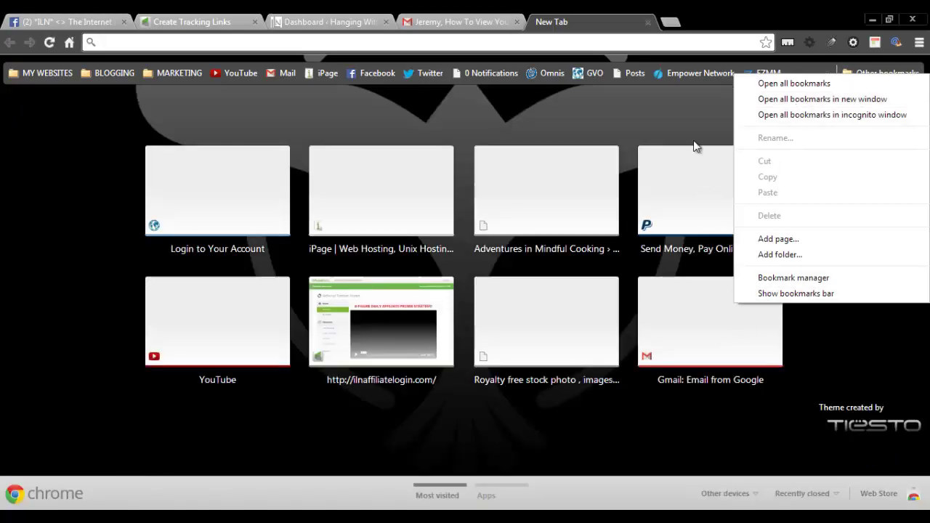
# Step: Glance at the Facebook and WordPress tabs, then reopen Infusionsoft's Welcome page with its video paused
pyautogui.click(39, 245)
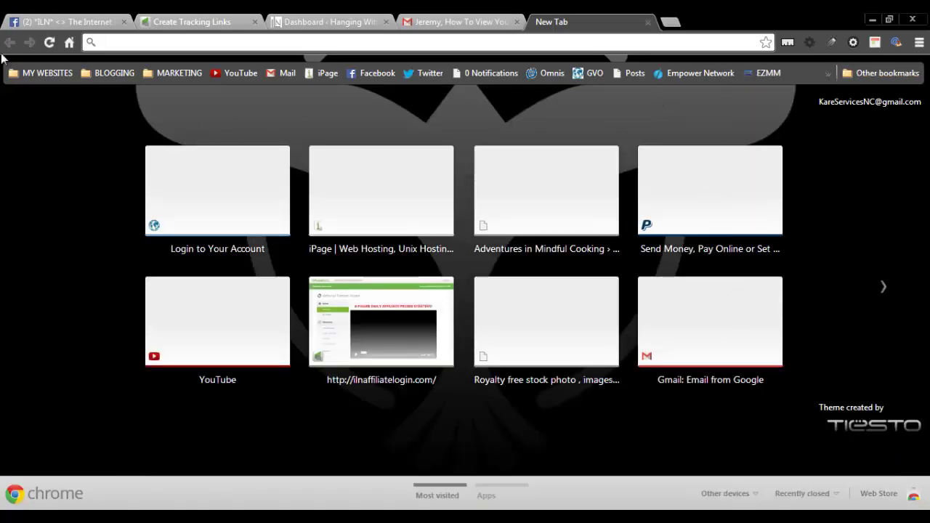
pyautogui.click(35, 21)
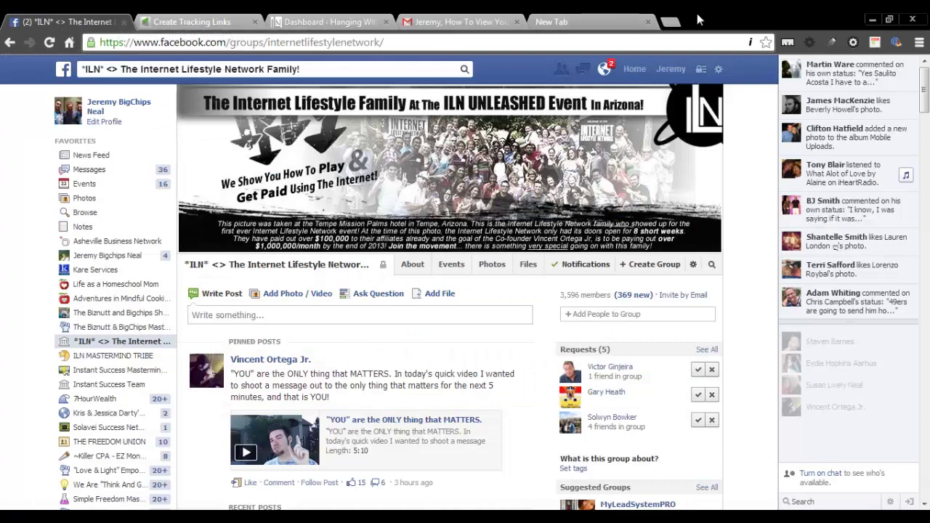
pyautogui.click(351, 22)
pyautogui.click(192, 22)
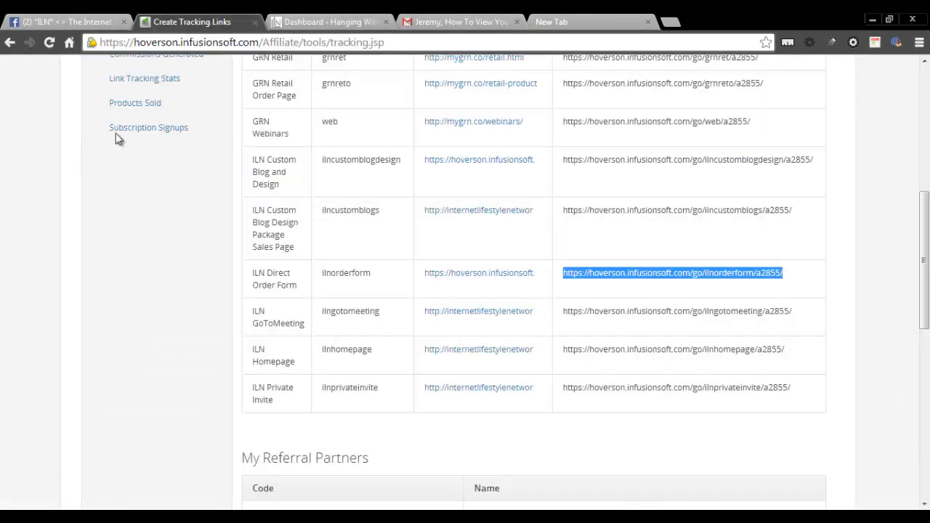
pyautogui.moveTo(923, 218); pyautogui.dragTo(923, 94)
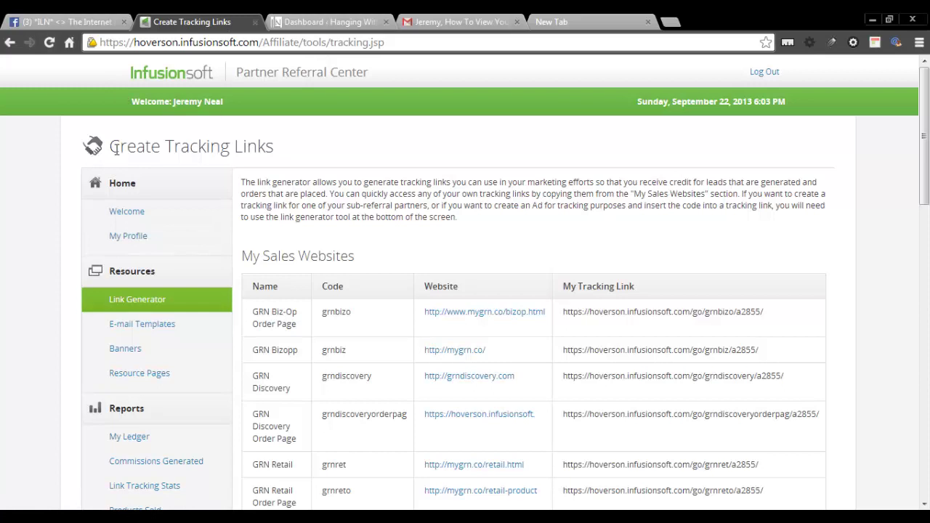
pyautogui.click(126, 212)
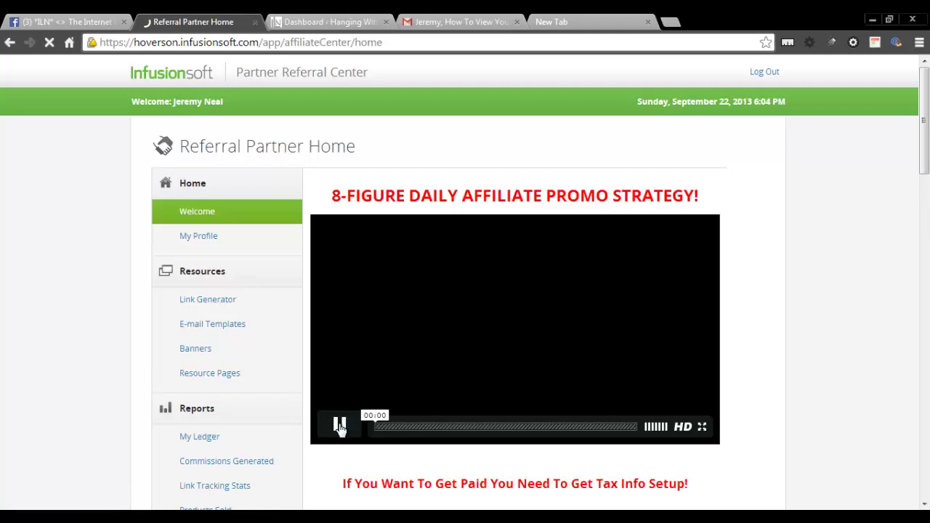
pyautogui.click(340, 427)
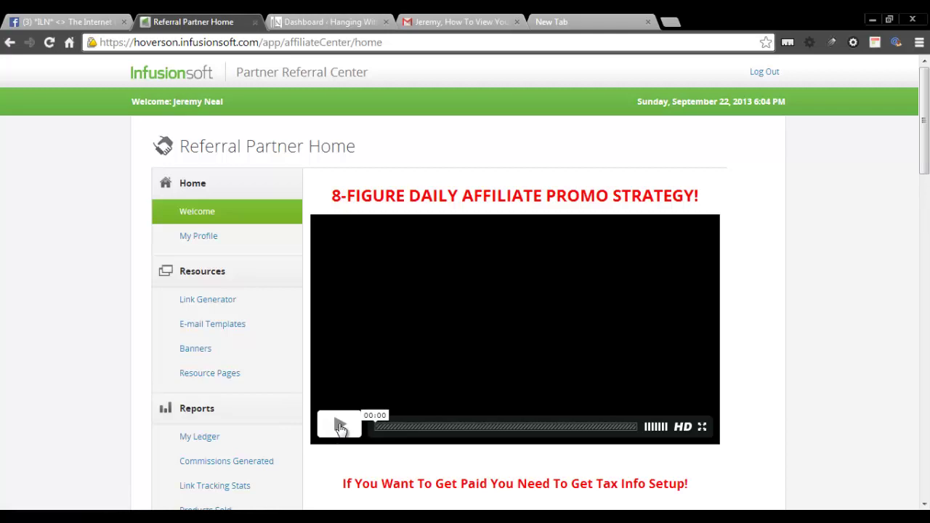
pyautogui.click(88, 21)
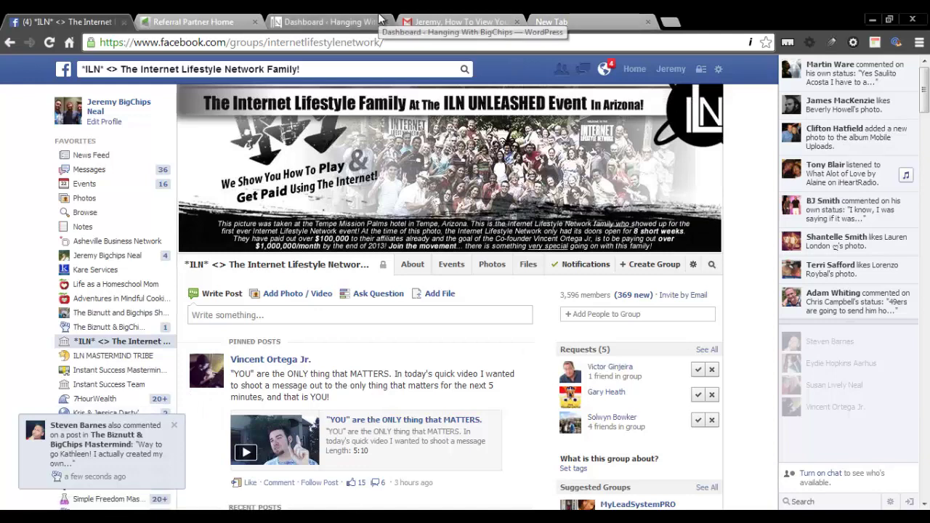
pyautogui.click(220, 21)
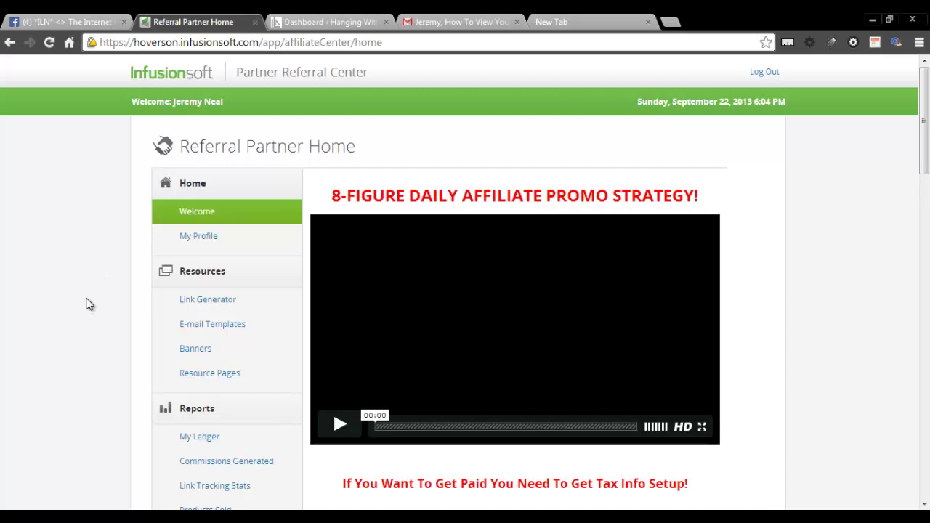
# Step: Reopen Link Generator and select the ILN Direct Order Form tracking URL
pyautogui.click(214, 305)
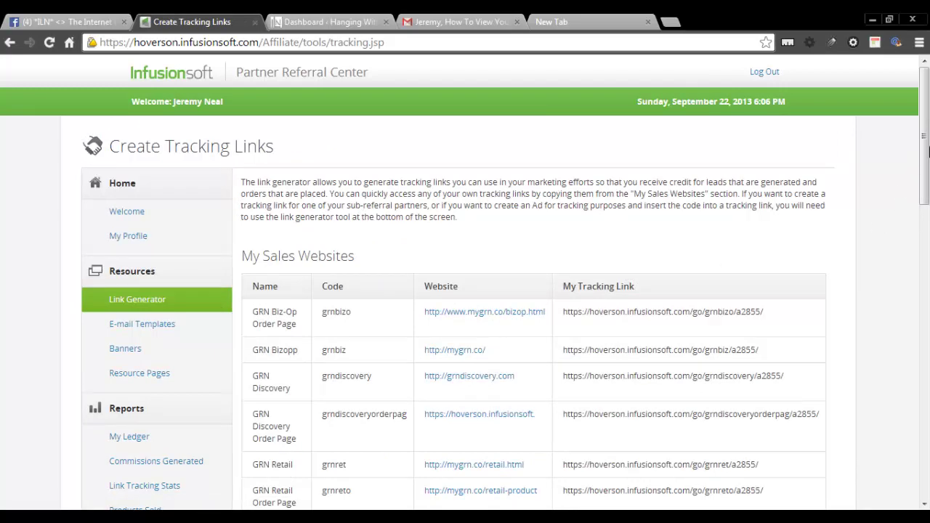
pyautogui.moveTo(927, 150); pyautogui.dragTo(928, 273)
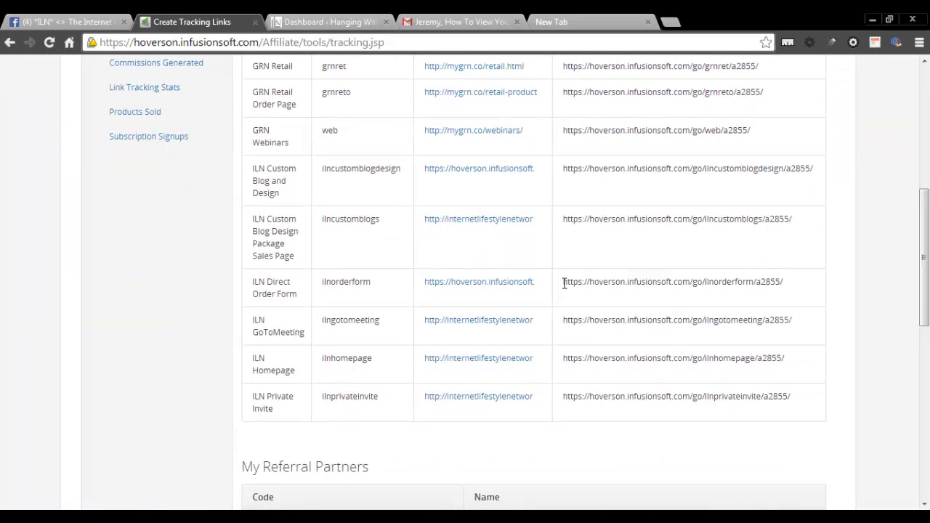
pyautogui.moveTo(566, 282); pyautogui.dragTo(811, 284)
pyautogui.hotkey('ctrl', 'c')
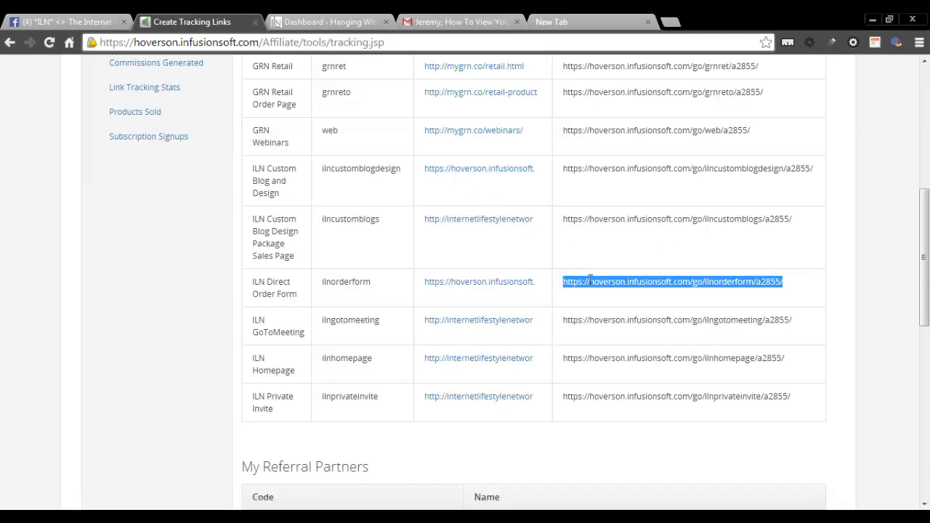
# Step: Load the copied tracking link in the Facebook tab, then switch to the WordPress dashboard
pyautogui.click(69, 21)
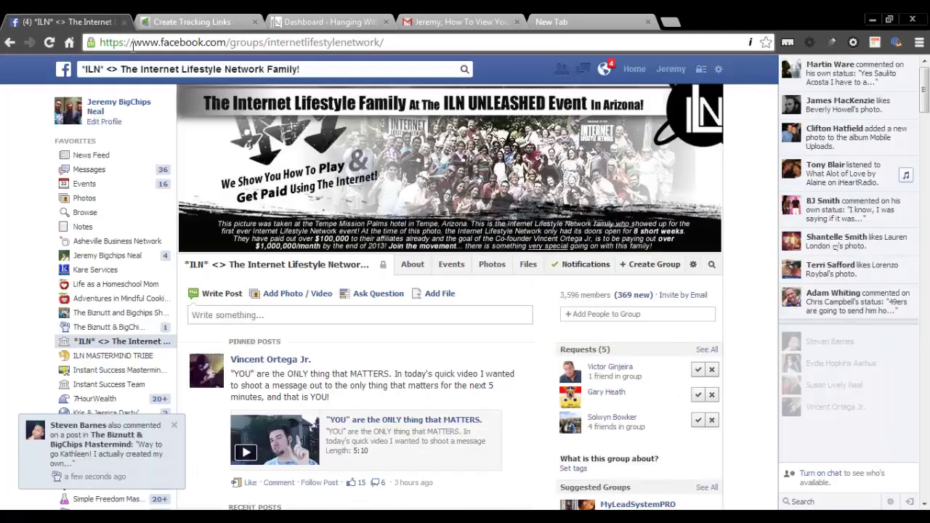
pyautogui.click(140, 42)
pyautogui.hotkey('ctrl', 'v')
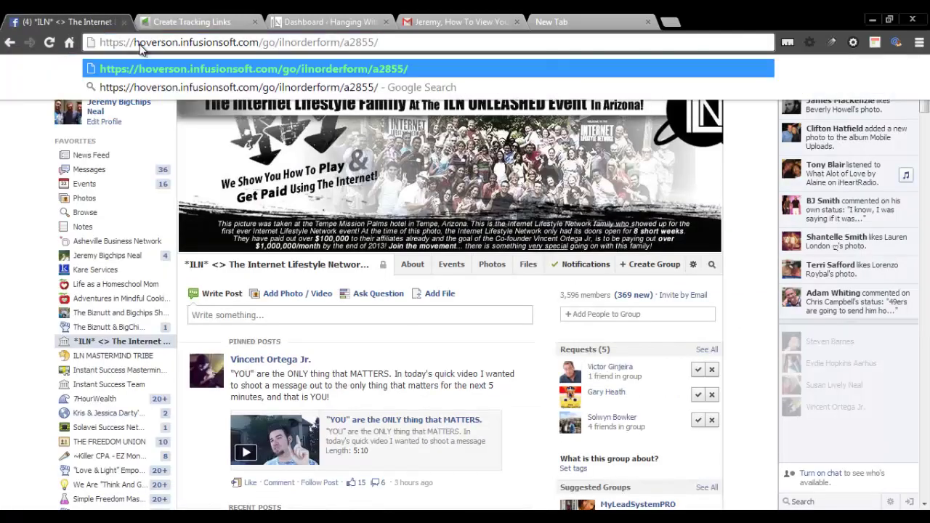
pyautogui.press('Return')
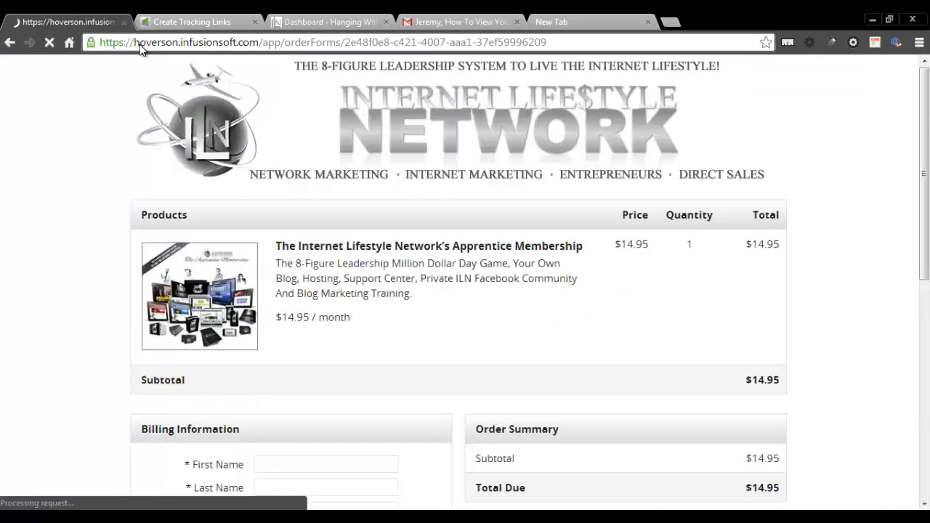
pyautogui.hotkey('ctrl', '3')
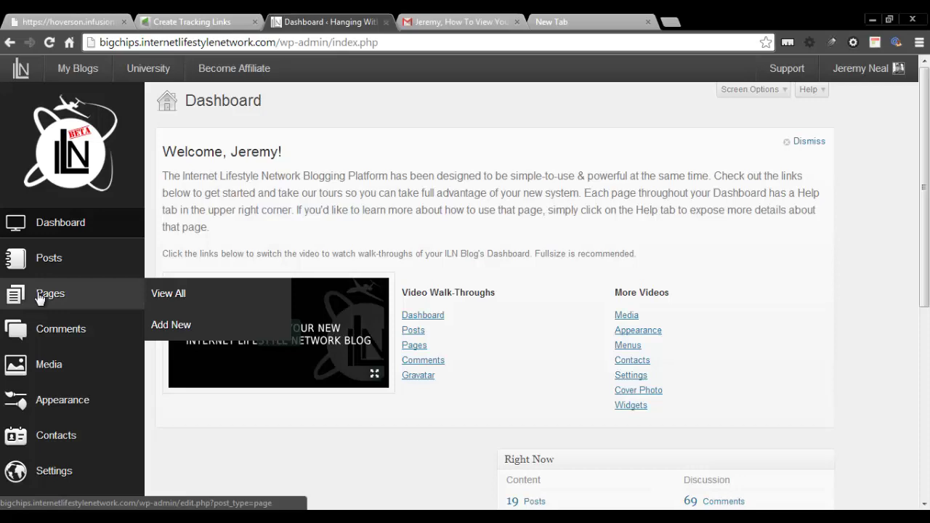
pyautogui.moveTo(50, 294)
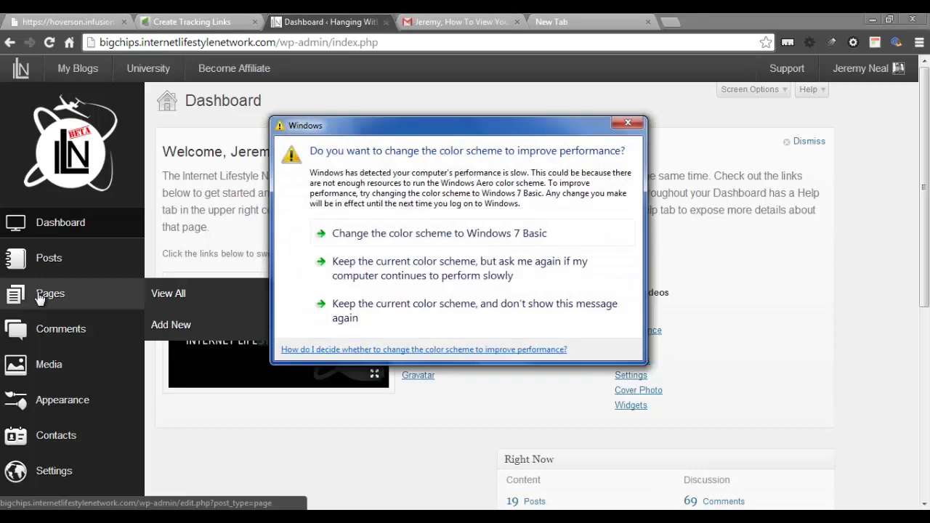
# Step: Dismiss the colour-scheme prompt and use Pages > Add New to create a page
pyautogui.click(628, 124)
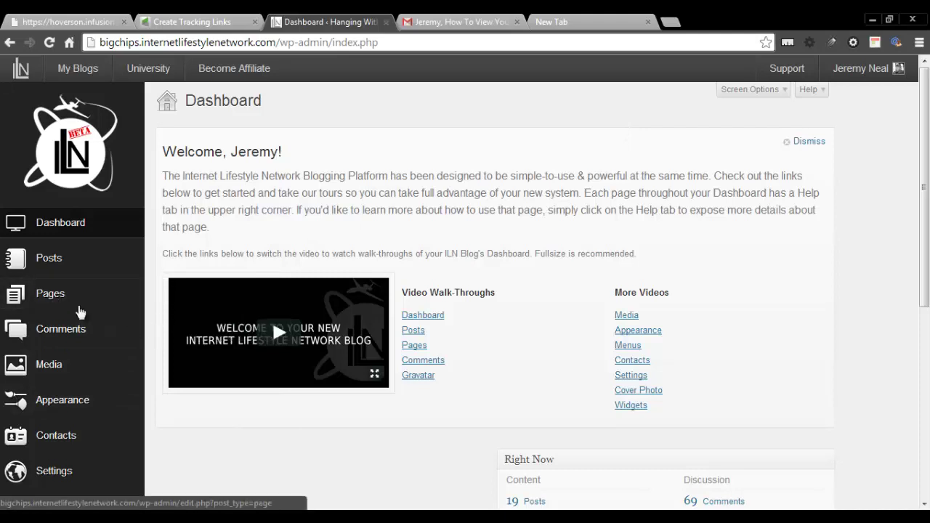
pyautogui.moveTo(50, 293)
pyautogui.click(162, 327)
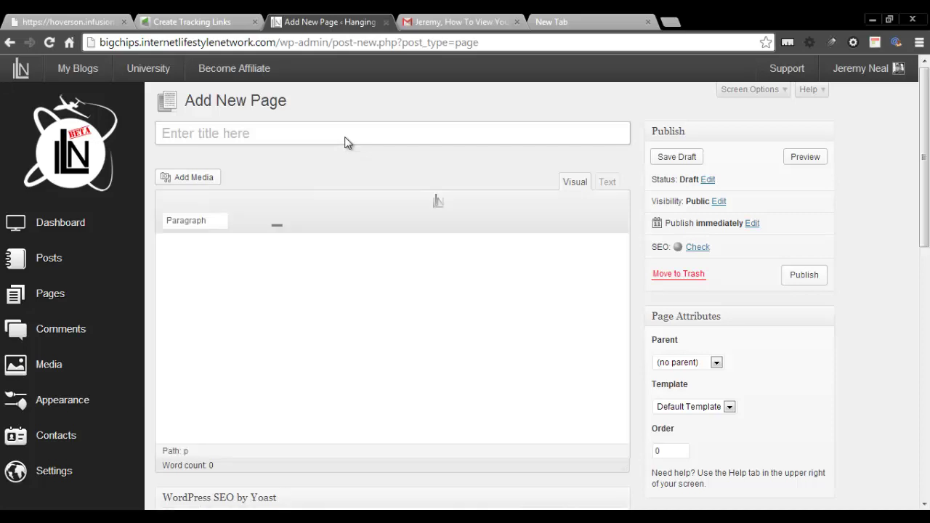
# Step: Enter 'order now' as the page title, generating the order-now permalink
pyautogui.write('or')
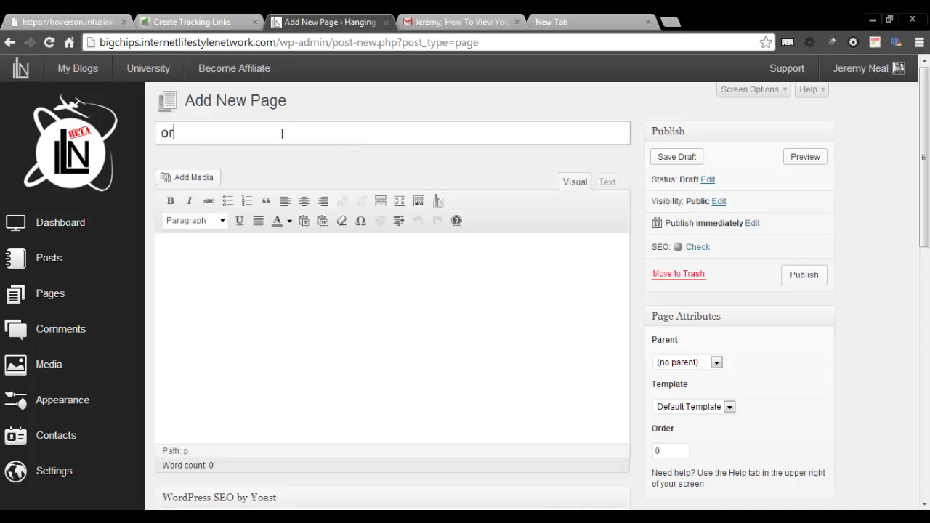
pyautogui.write('derno')
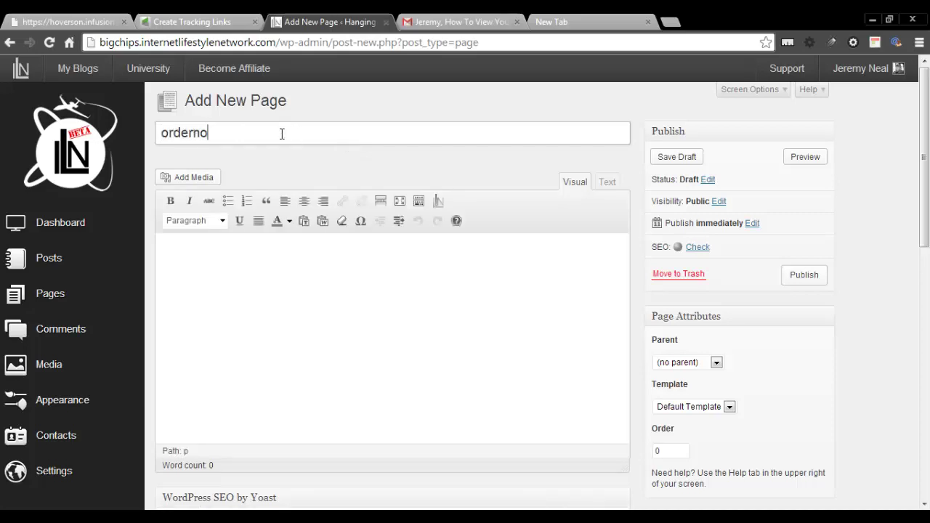
pyautogui.press('BackSpace')
pyautogui.press('BackSpace')
pyautogui.write('now')
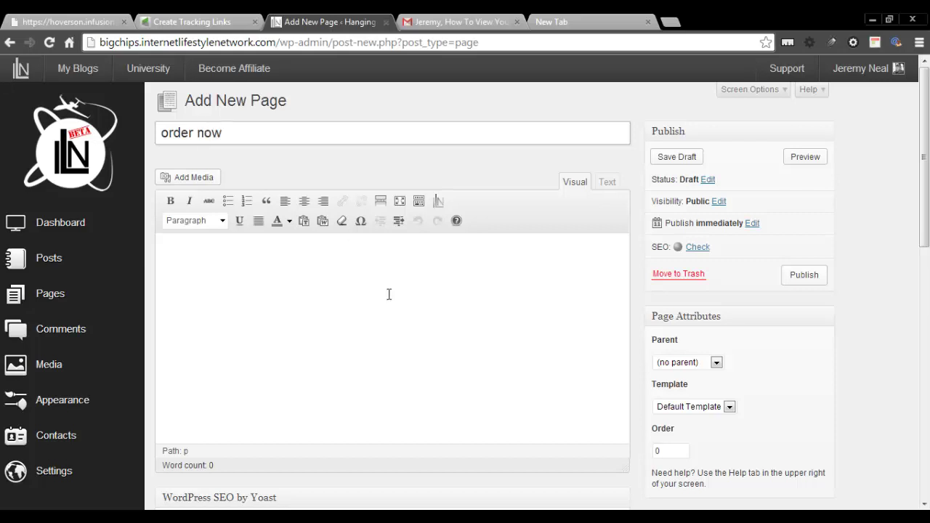
pyautogui.click(389, 295)
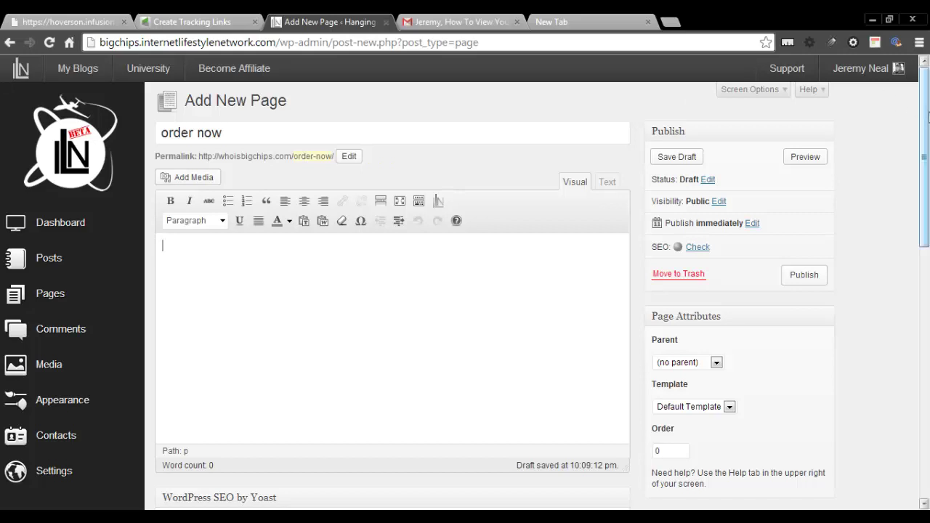
pyautogui.moveTo(928, 116); pyautogui.dragTo(928, 188)
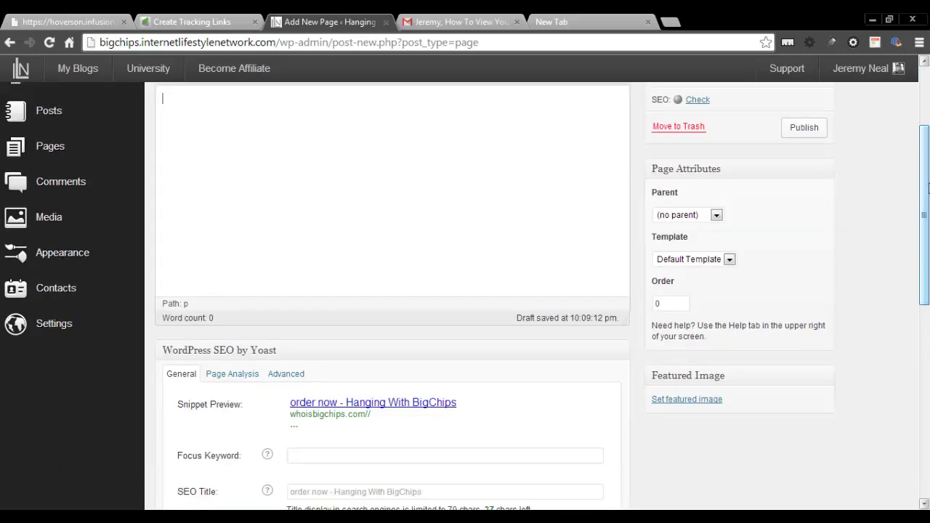
# Step: Choose the basset hound photo listen-up.jpg from the Media Library as featured image
pyautogui.click(686, 399)
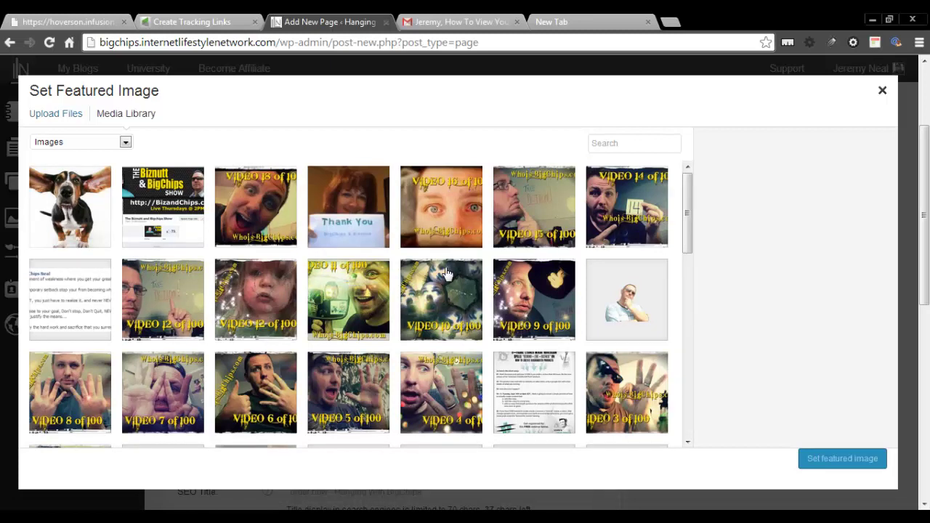
pyautogui.click(85, 211)
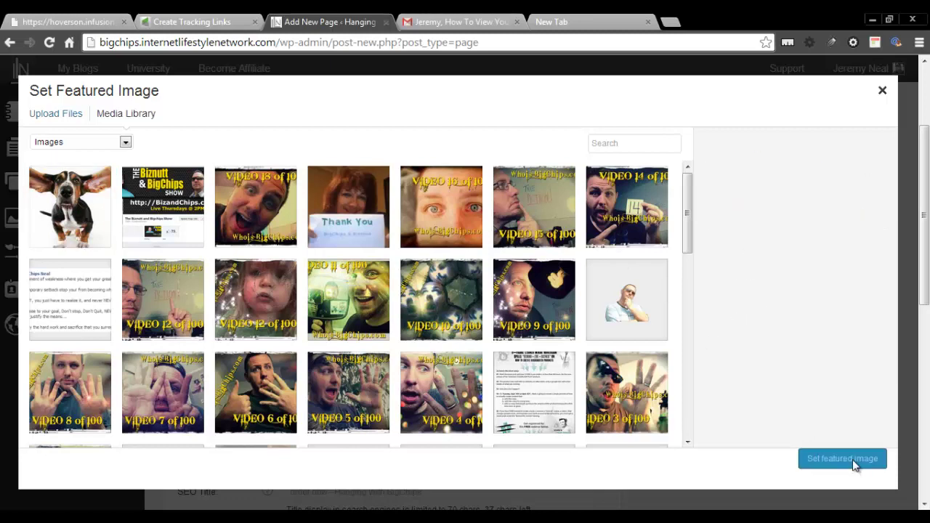
pyautogui.click(89, 213)
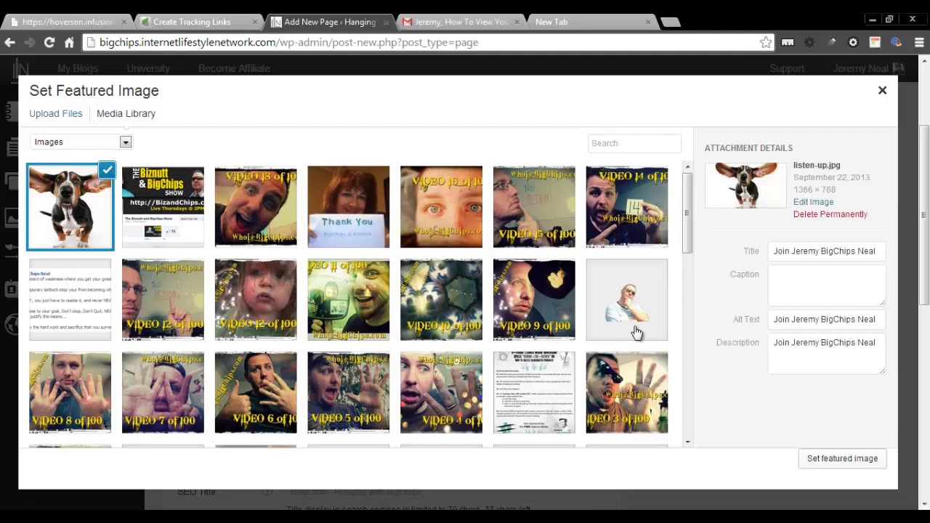
pyautogui.click(832, 462)
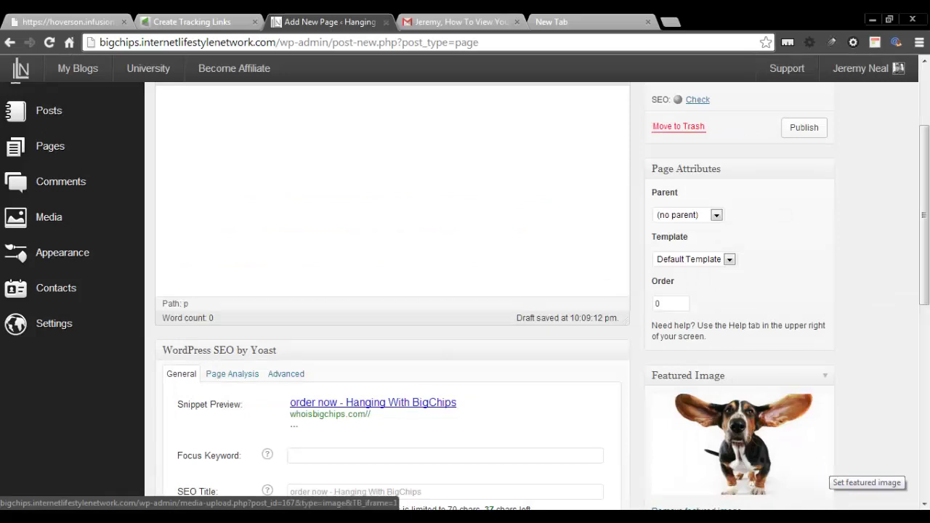
# Step: Paste the Infusionsoft order form URL into Yoast's Advanced 301 Redirect field
pyautogui.moveTo(928, 248); pyautogui.dragTo(928, 269)
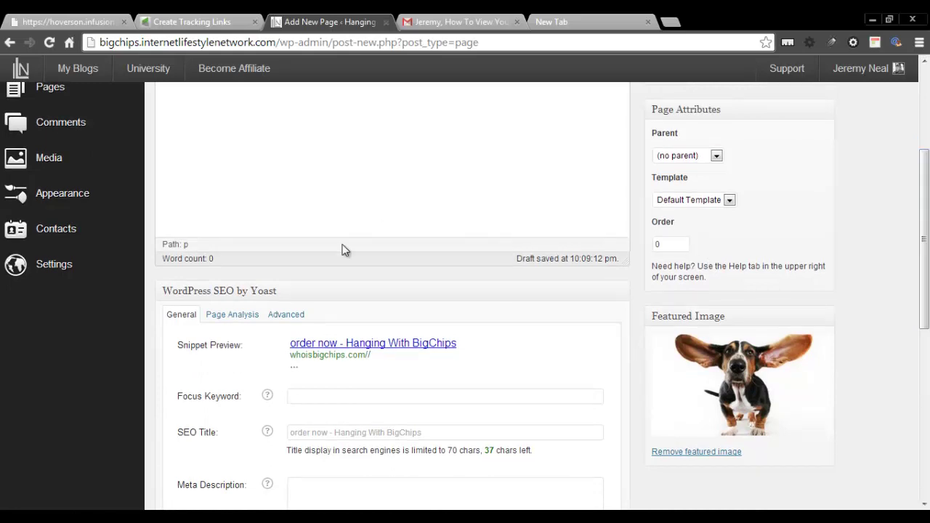
pyautogui.click(294, 320)
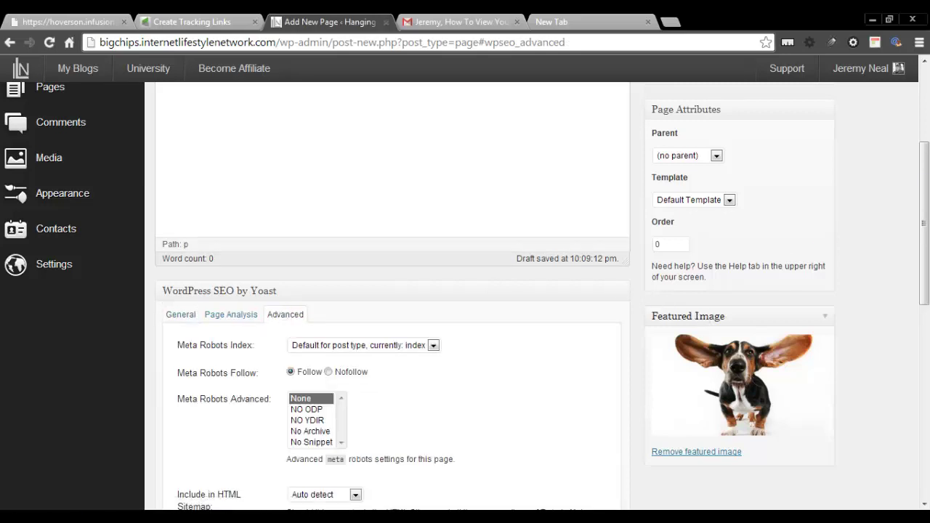
pyautogui.moveTo(926, 211); pyautogui.dragTo(926, 316)
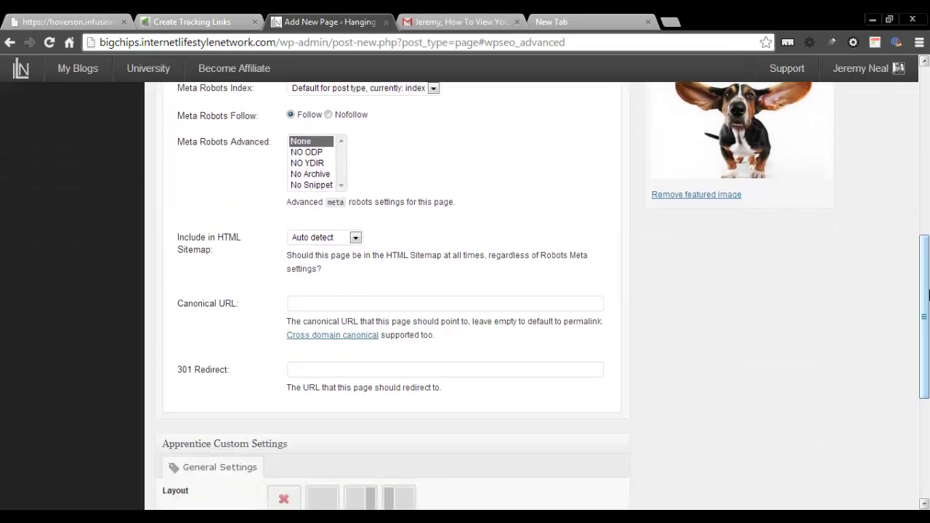
pyautogui.click(318, 372)
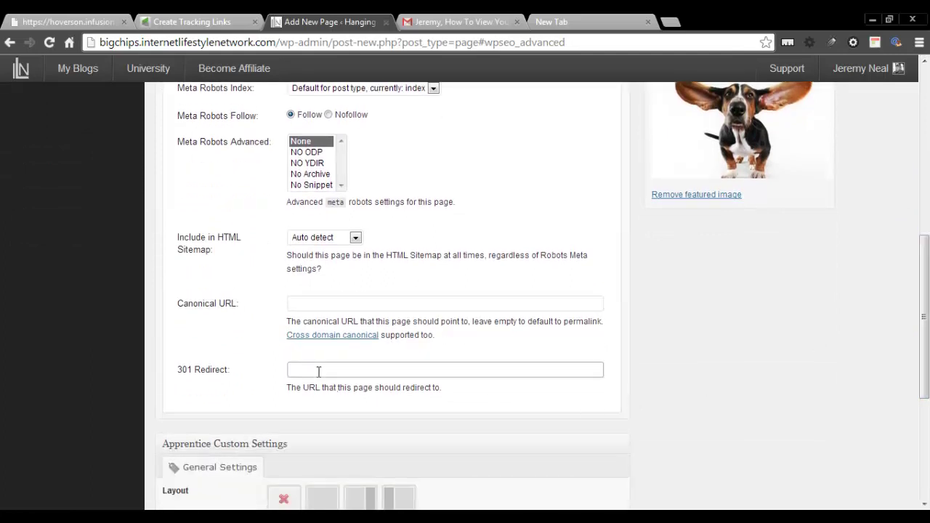
pyautogui.hotkey('ctrl', 'v')
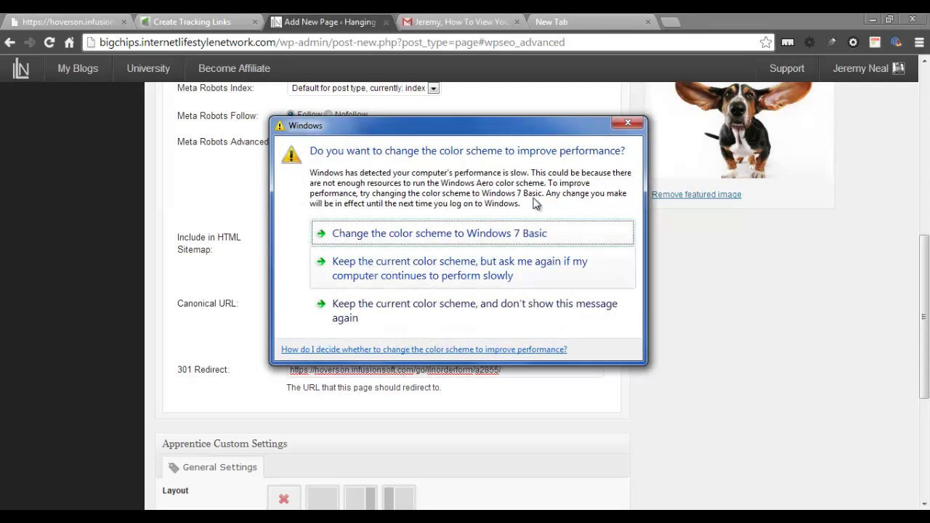
pyautogui.click(574, 271)
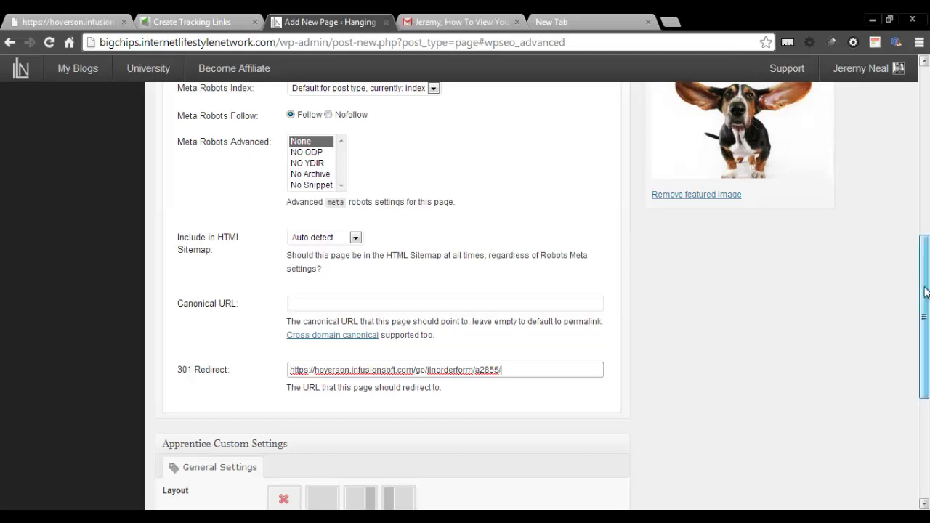
# Step: Publish the order now page and return to the first browser tab
pyautogui.moveTo(921, 295); pyautogui.dragTo(925, 282)
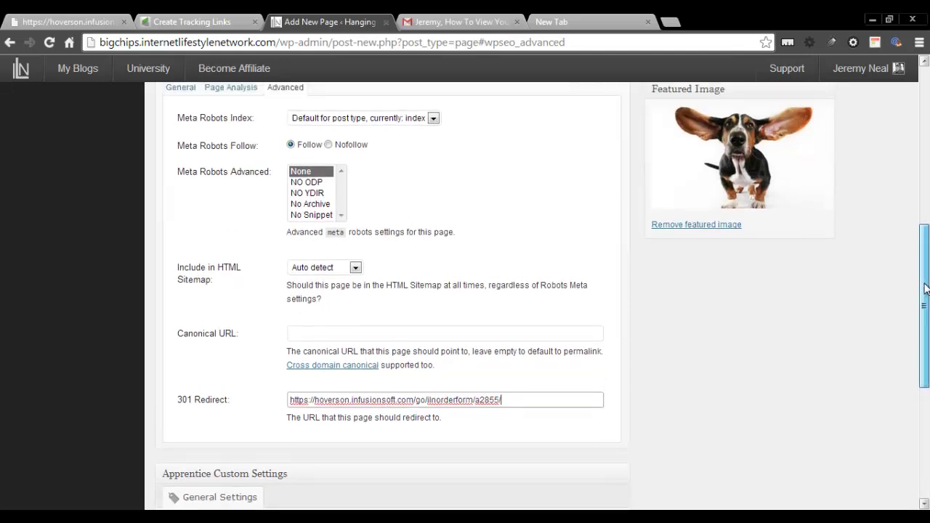
pyautogui.scroll(1, 925, 282)
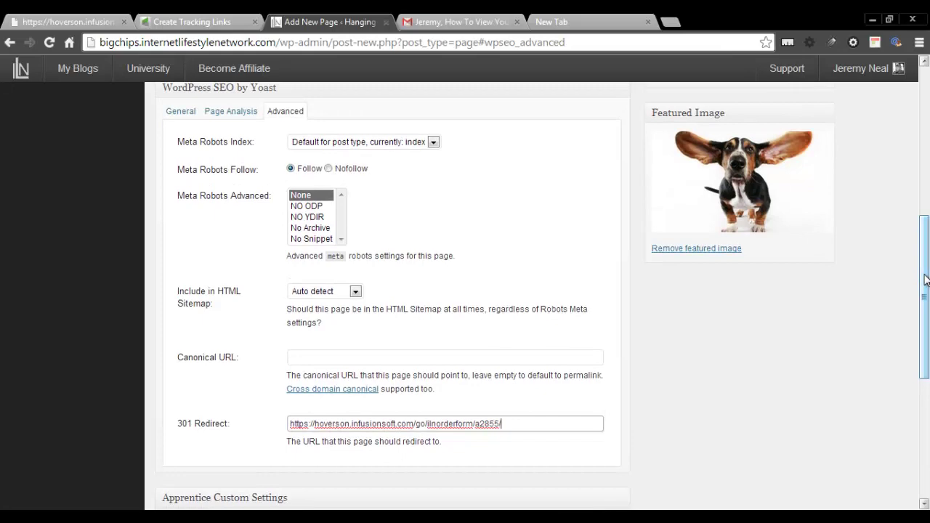
pyautogui.moveTo(925, 282); pyautogui.dragTo(919, 102)
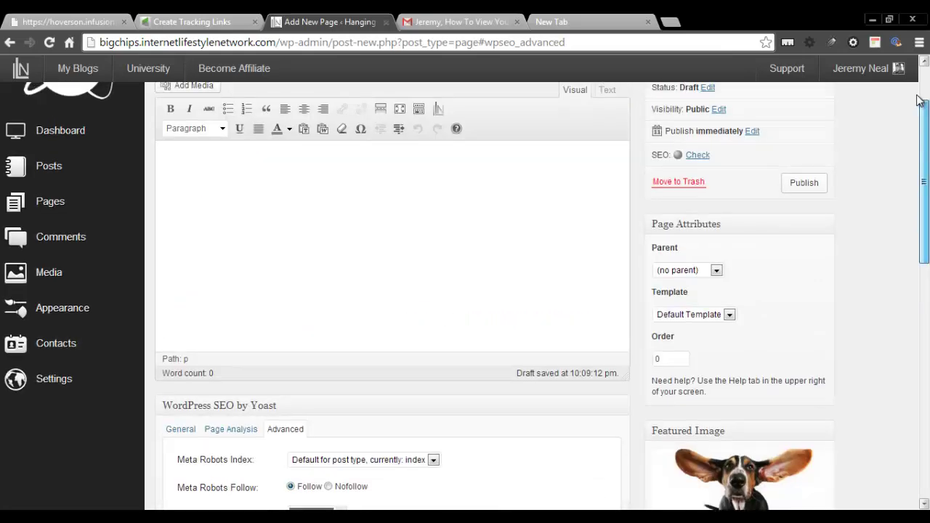
pyautogui.scroll(4, 919, 102)
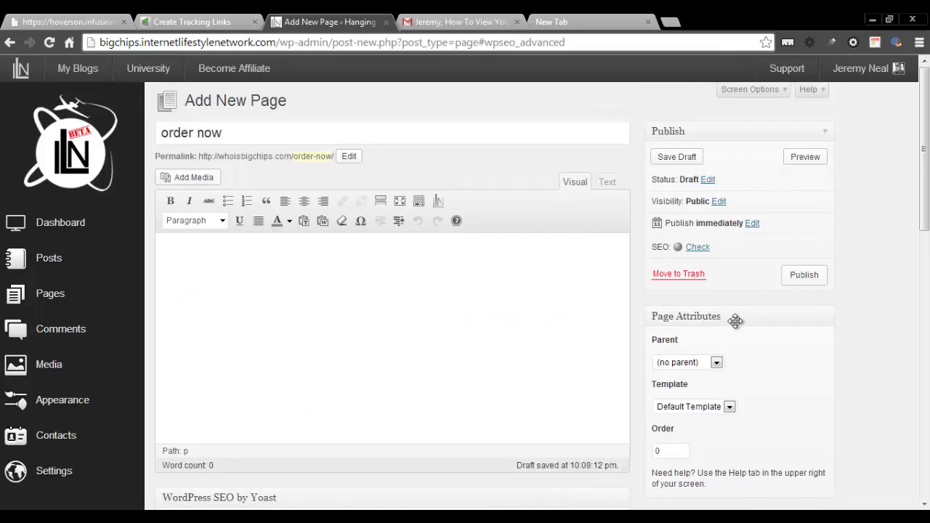
pyautogui.click(805, 280)
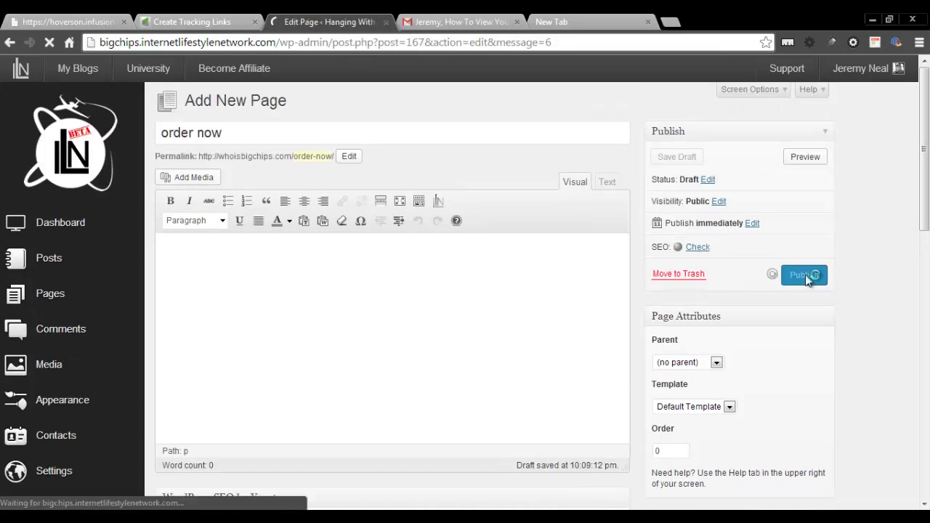
pyautogui.hotkey('ctrl', '1')
pyautogui.click(189, 39)
# Step: Visit whoisbigchips.com/order-now/ to confirm it reaches the order form, then go back
pyautogui.write('whois')
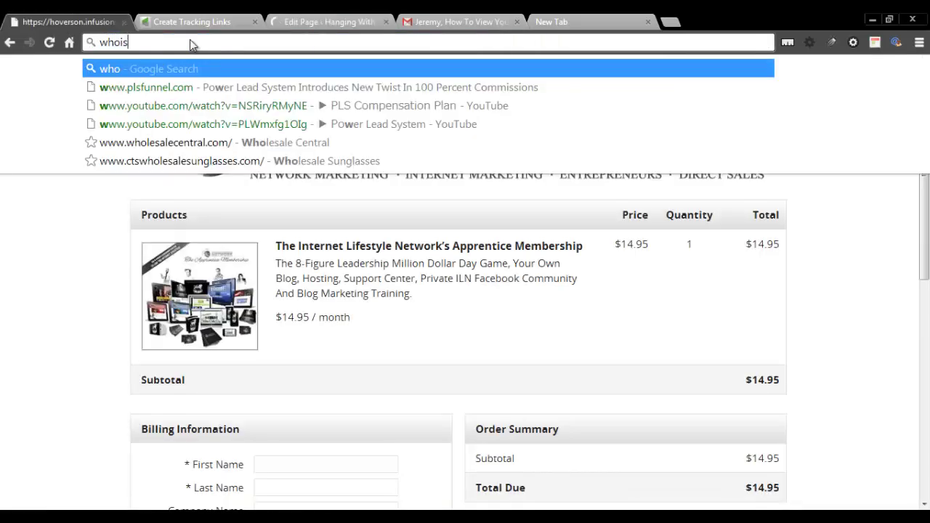
pyautogui.write('big')
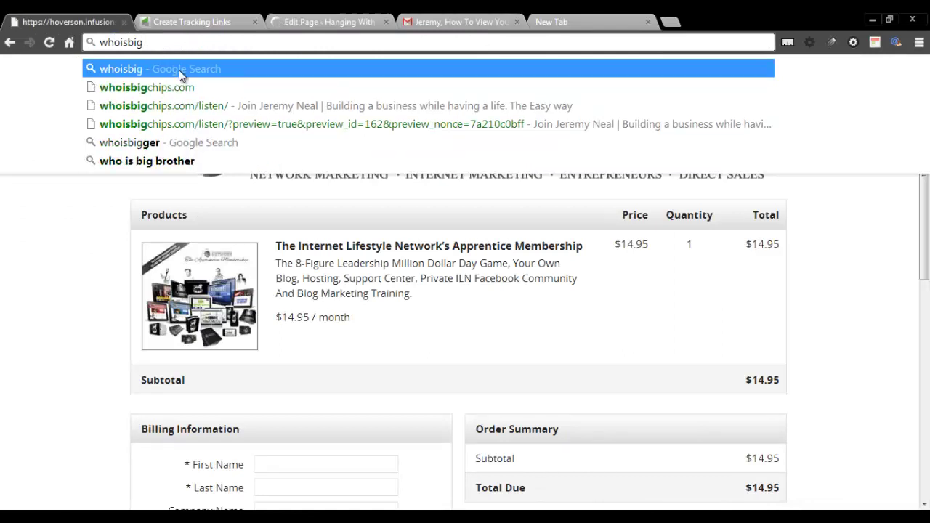
pyautogui.click(178, 87)
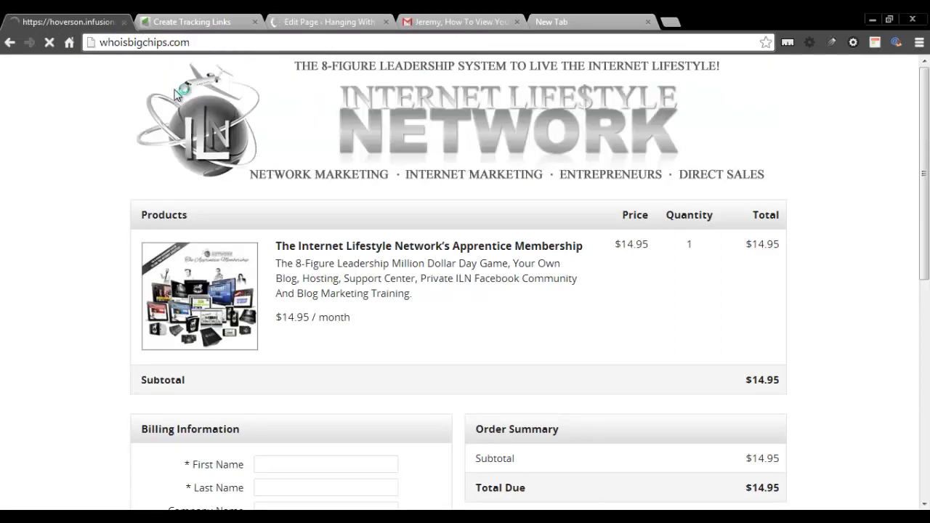
pyautogui.click(244, 43)
pyautogui.write('/')
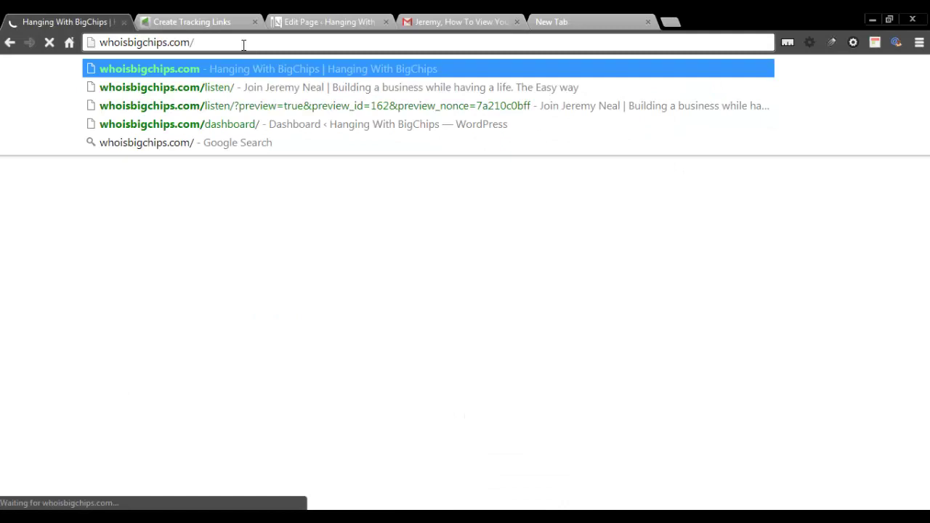
pyautogui.write('o')
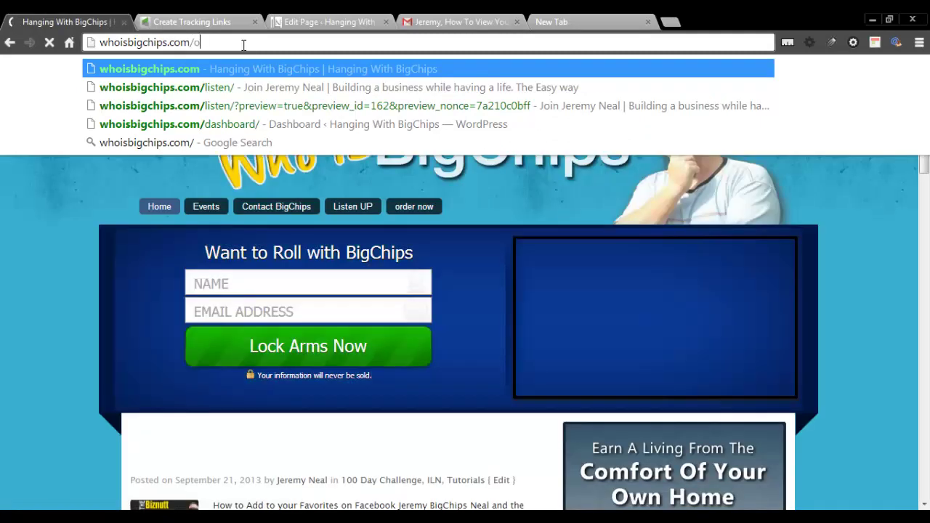
pyautogui.write('rder')
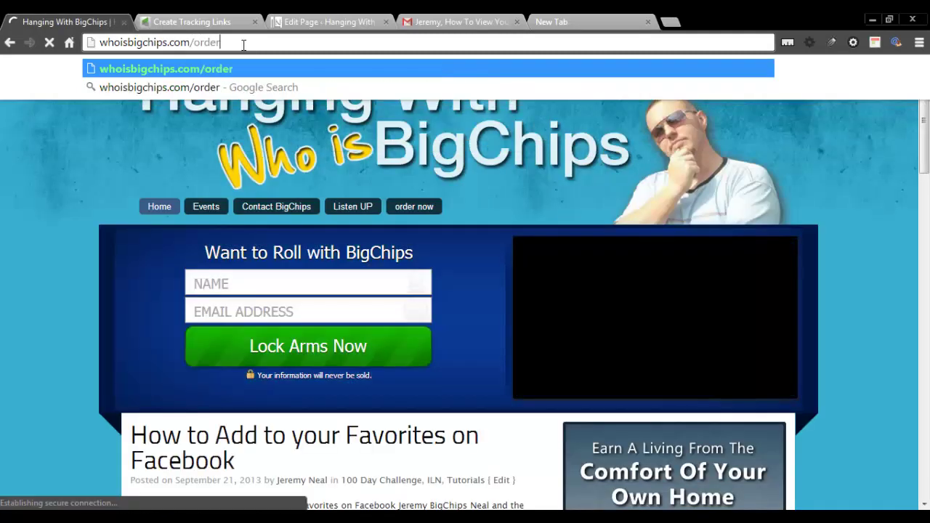
pyautogui.write('-now')
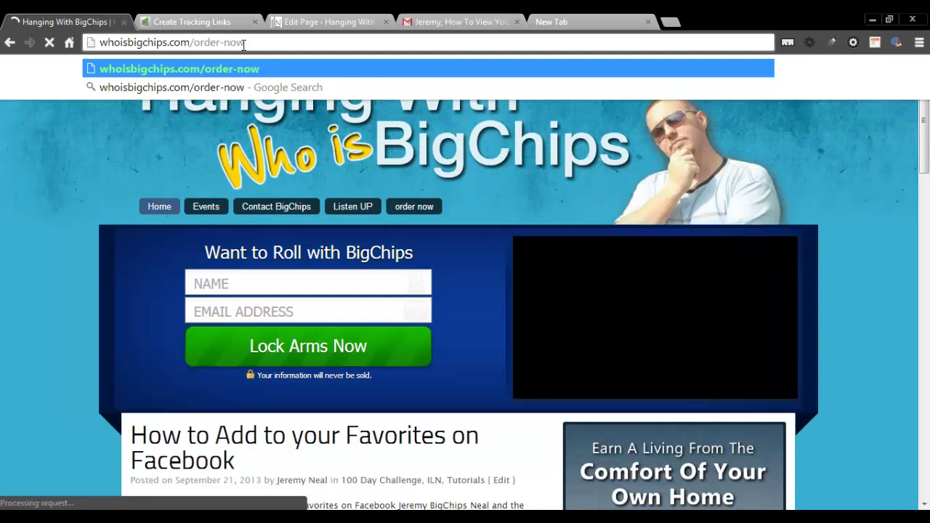
pyautogui.write('/')
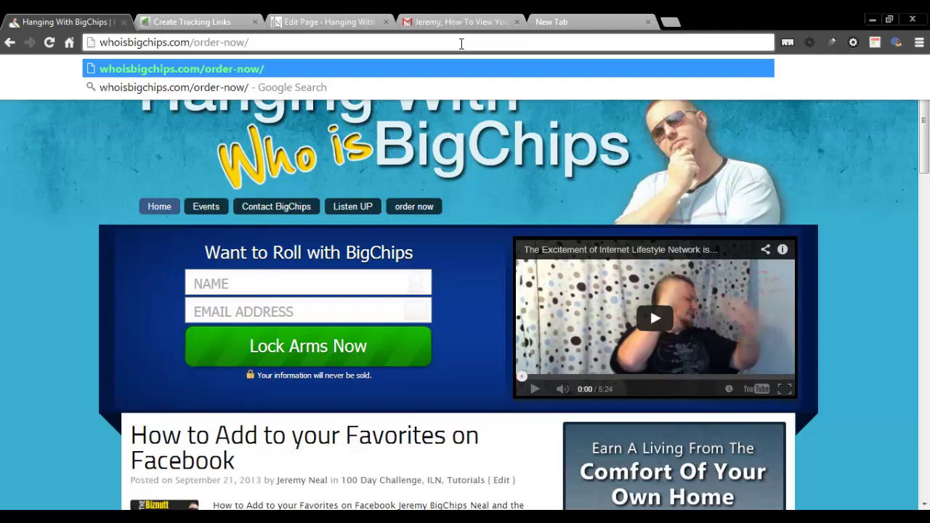
pyautogui.press('Return')
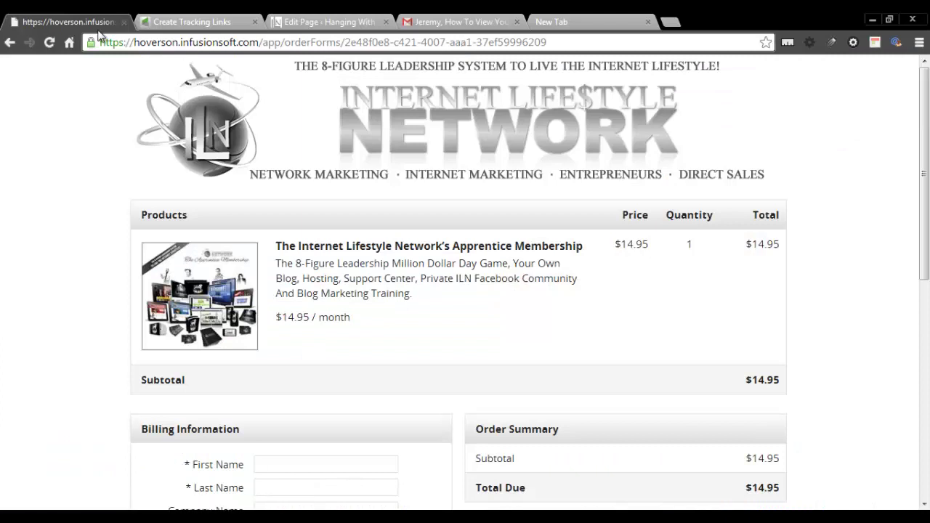
pyautogui.click(10, 42)
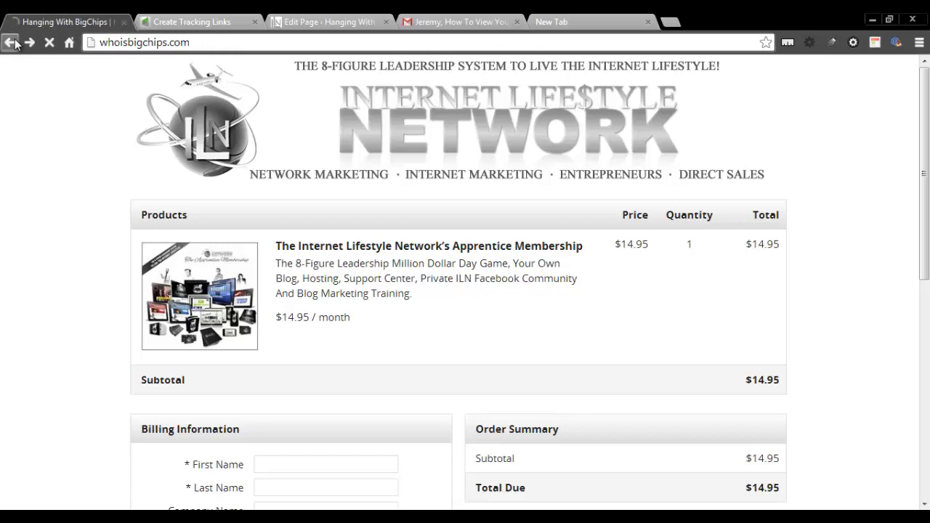
# Step: Navigate the first tab to facebook.com
pyautogui.click(204, 42)
pyautogui.write('/o')
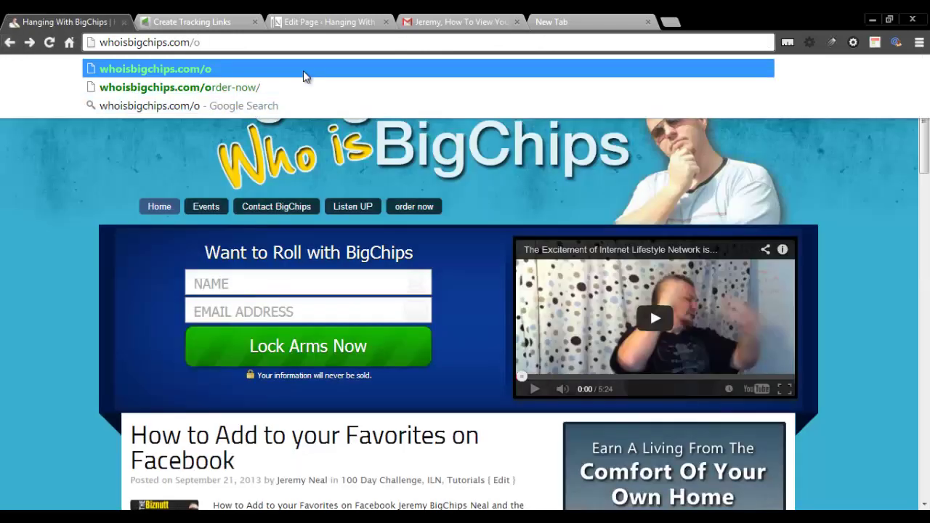
pyautogui.press('Down')
pyautogui.hotkey('ctrl', 'a')
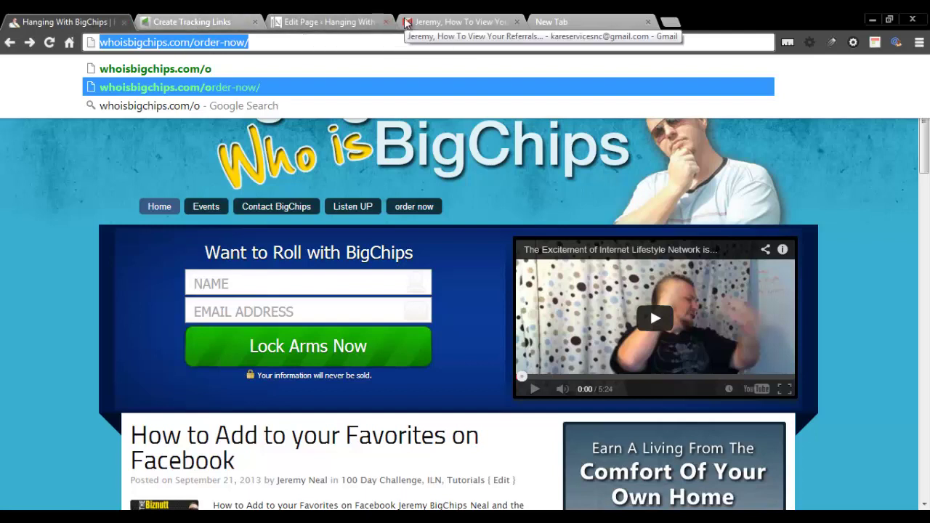
pyautogui.write('facebook.com')
pyautogui.press('Return')
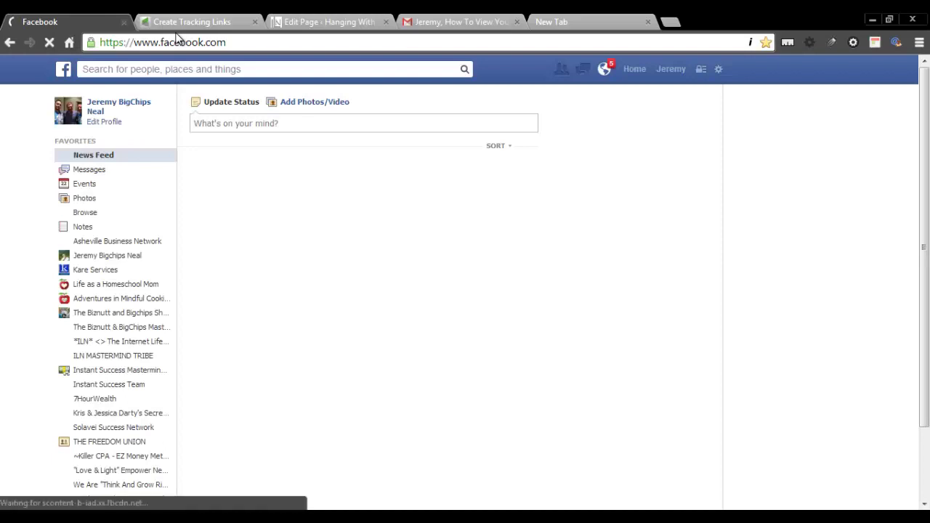
# Step: Write the status 'testing a redirect tutorial that I'm cutting as I type! BOOYAH!!!'
pyautogui.click(249, 123)
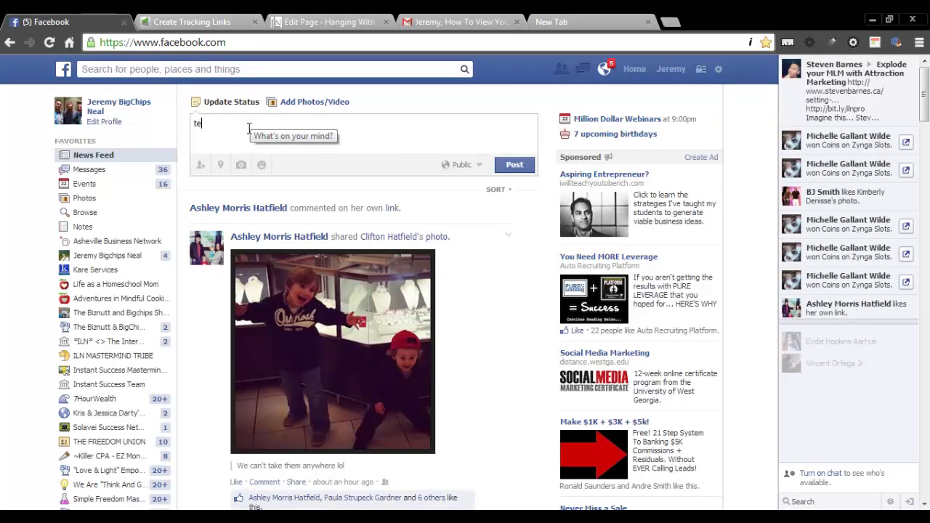
pyautogui.write('testing a redirect ')
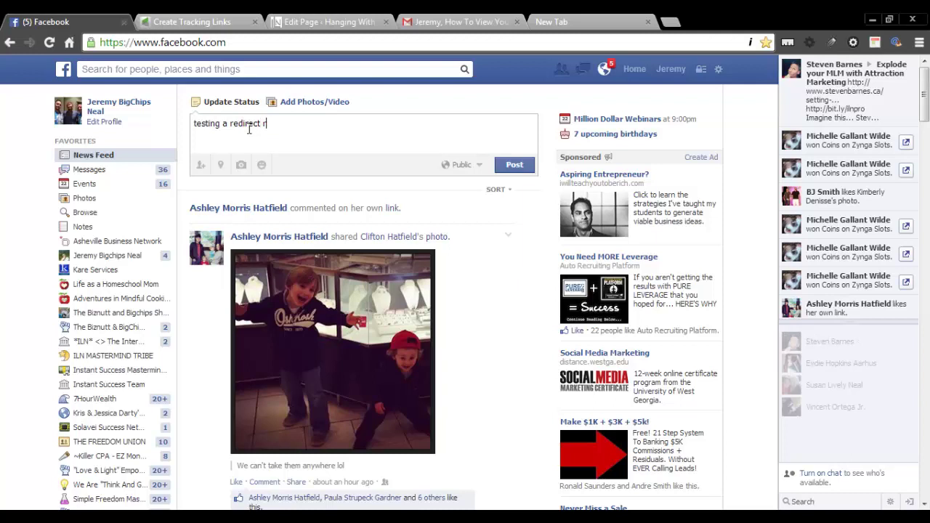
pyautogui.write('tutore')
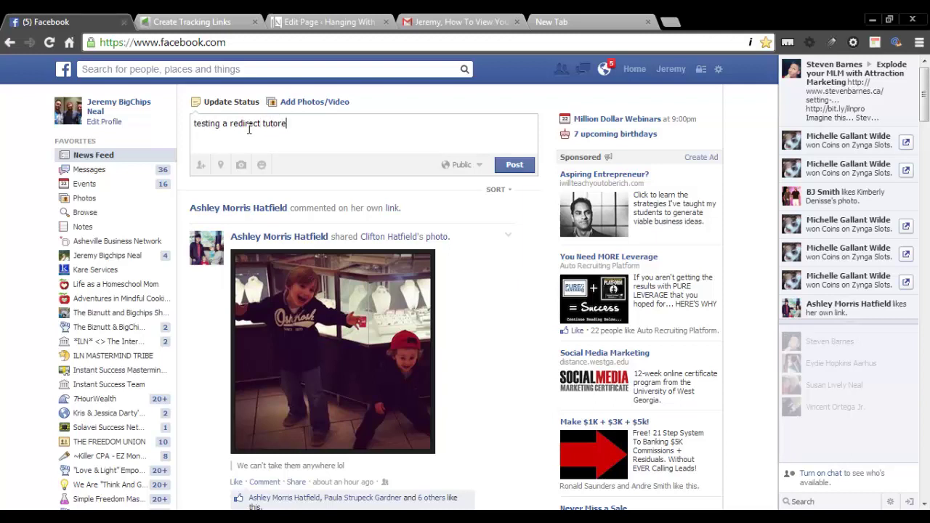
pyautogui.write('i')
pyautogui.press('BackSpace')
pyautogui.press('BackSpace')
pyautogui.write('ia')
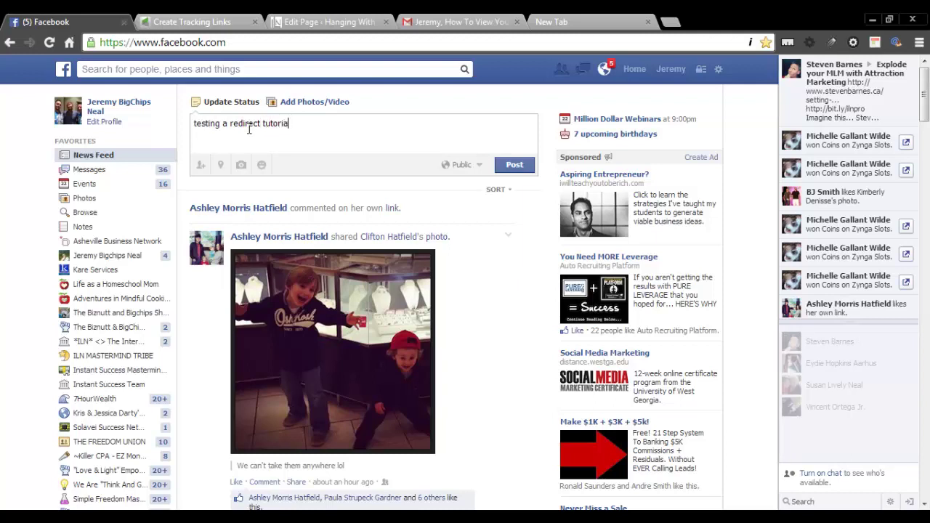
pyautogui.write("l that I'm cu")
pyautogui.write('tting as I')
pyautogui.write(' type! BOOY')
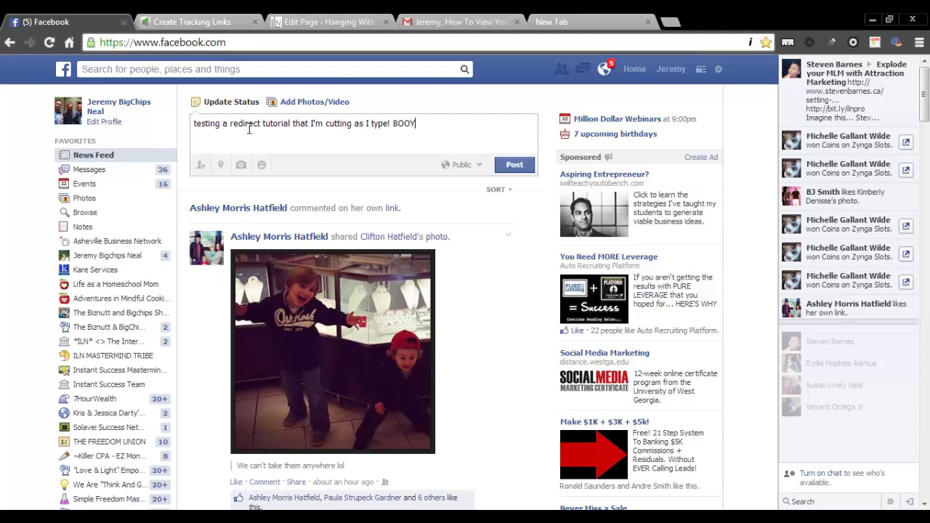
pyautogui.write('AH!!!')
pyautogui.press('Return')
# Step: Add the whoisbigchips.com/order-now/ link, keep the first thumbnail, and post the status
pyautogui.write('http://whoisbigchips.com/order-now/')
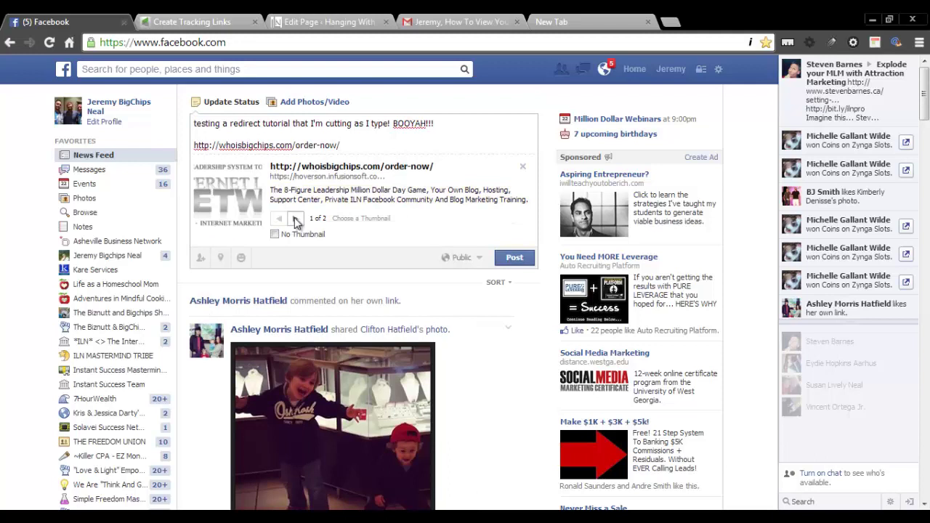
pyautogui.click(296, 220)
pyautogui.click(281, 220)
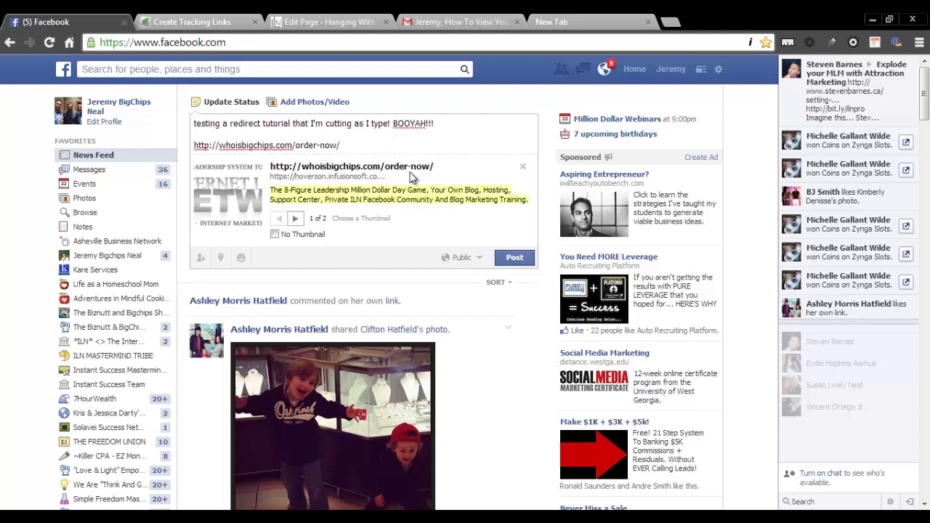
pyautogui.click(515, 259)
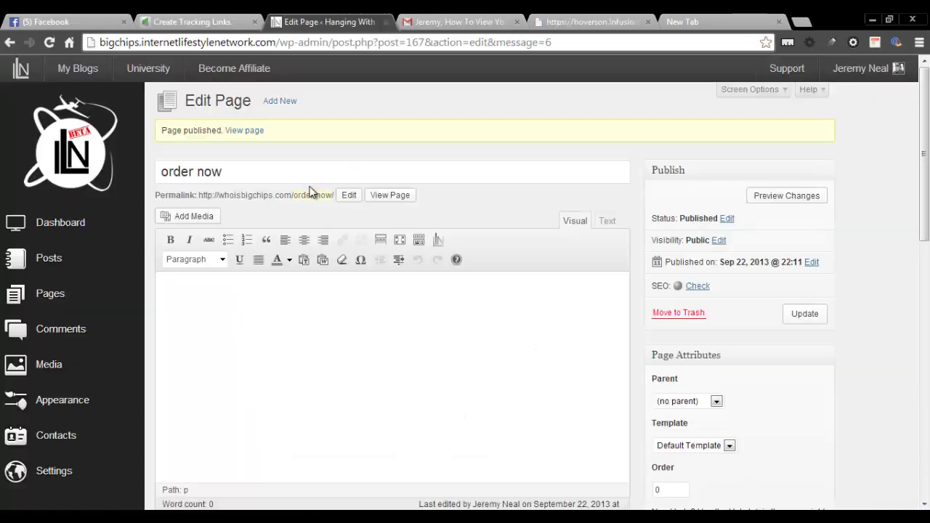
# Step: Switch back to the Facebook news feed tab showing the new link post
pyautogui.click(67, 22)
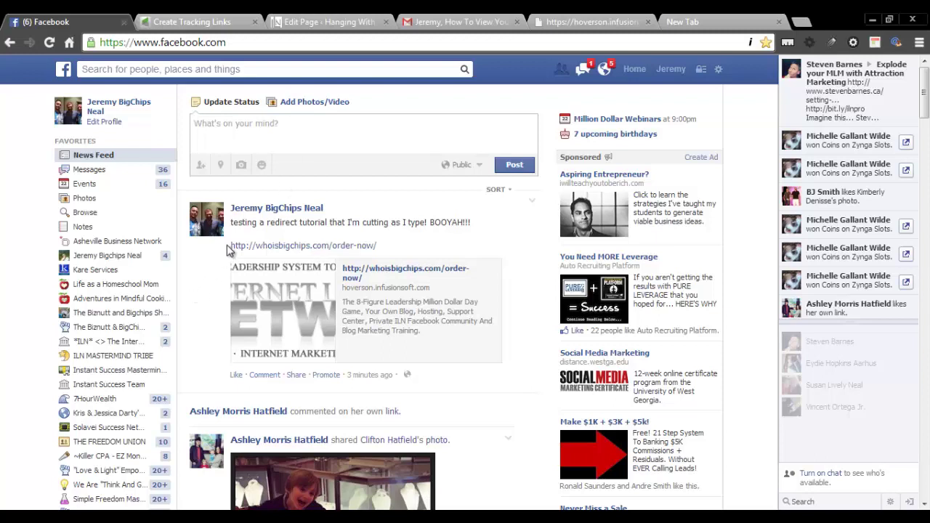
# Step: Copy the whoisbigchips.com domain from the posted link and load it in the address bar
pyautogui.moveTo(230, 246); pyautogui.dragTo(331, 245)
pyautogui.hotkey('ctrl', 'c')
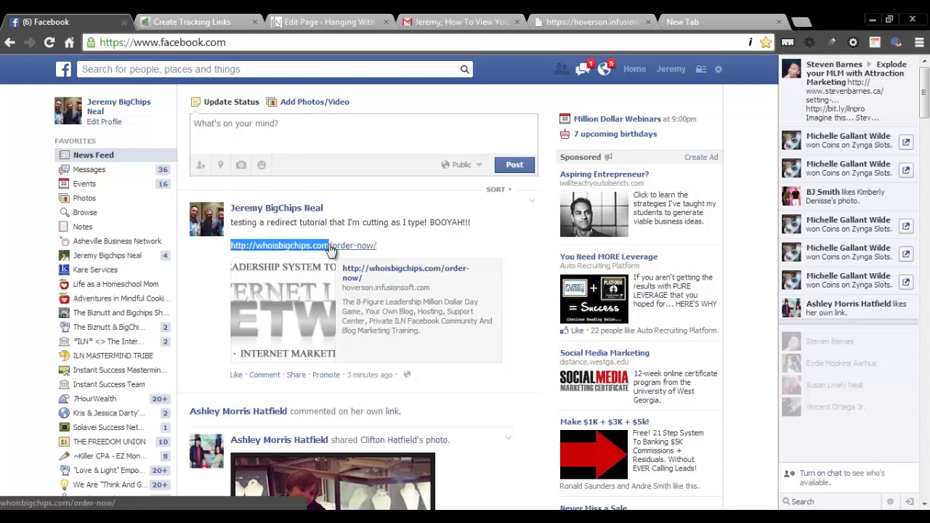
pyautogui.click(261, 44)
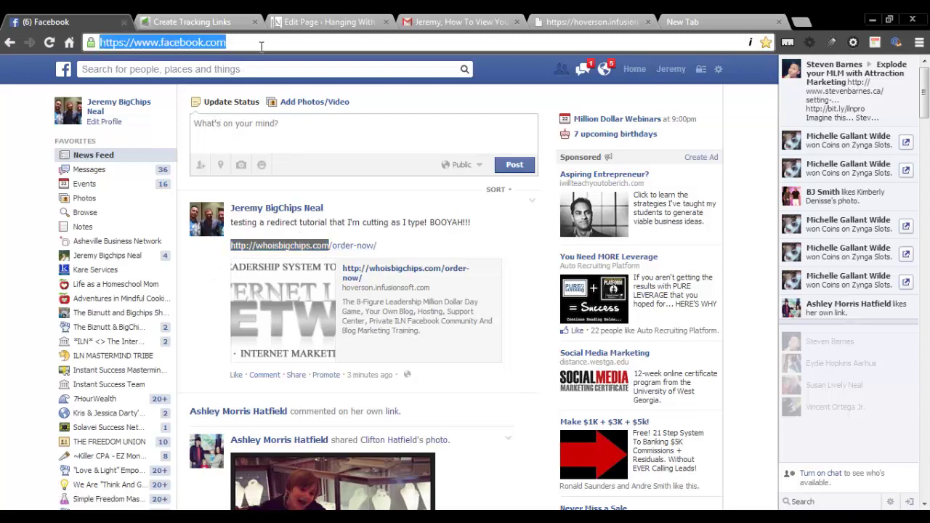
pyautogui.hotkey('ctrl', 'v')
pyautogui.press('Return')
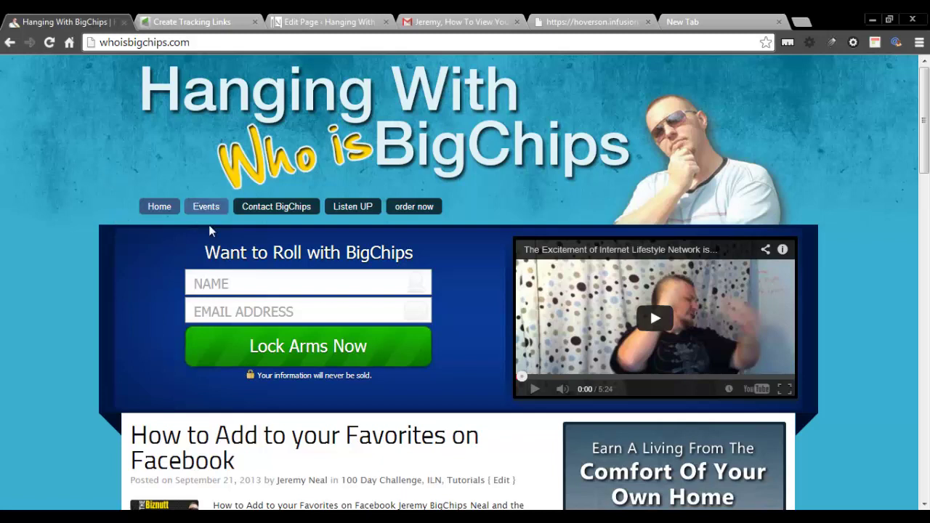
pyautogui.click(225, 276)
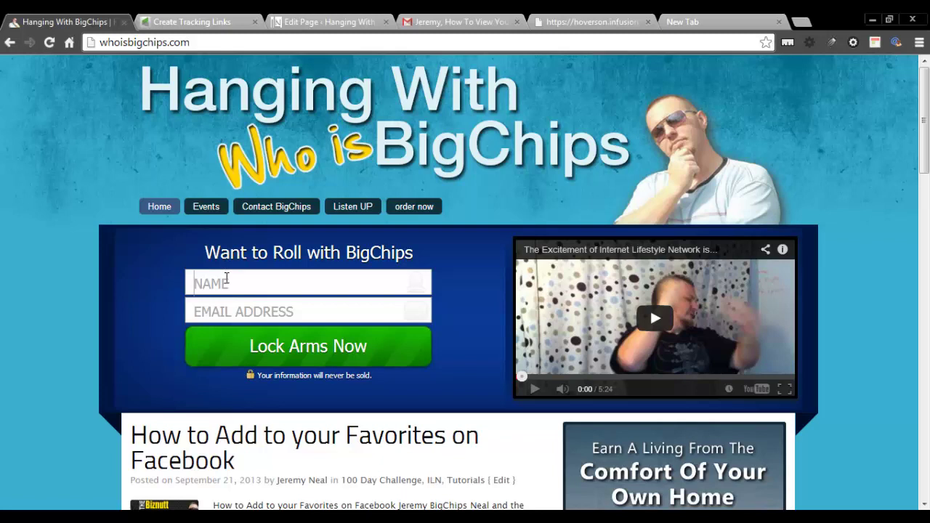
pyautogui.click(244, 313)
pyautogui.click(248, 278)
pyautogui.click(249, 307)
pyautogui.click(259, 313)
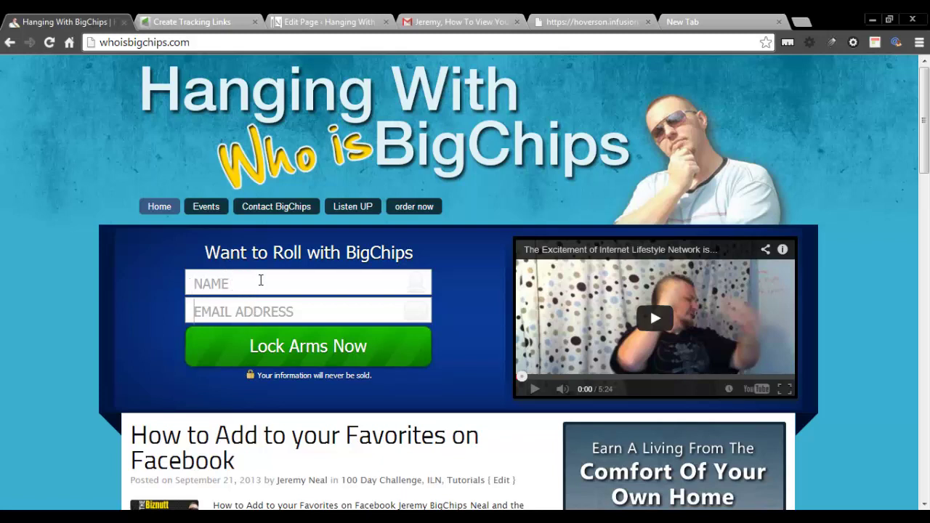
pyautogui.click(259, 278)
pyautogui.click(264, 307)
pyautogui.click(265, 290)
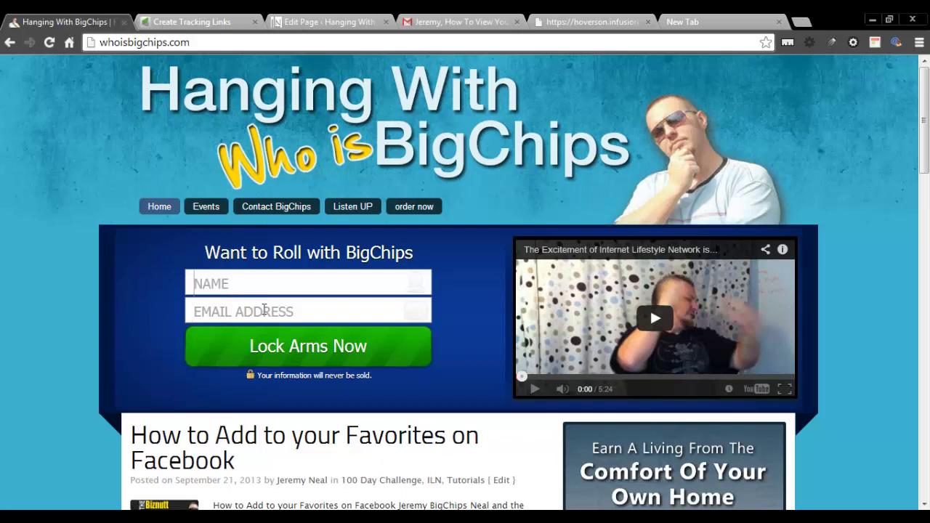
pyautogui.click(265, 308)
pyautogui.click(266, 289)
pyautogui.click(268, 309)
pyautogui.click(268, 284)
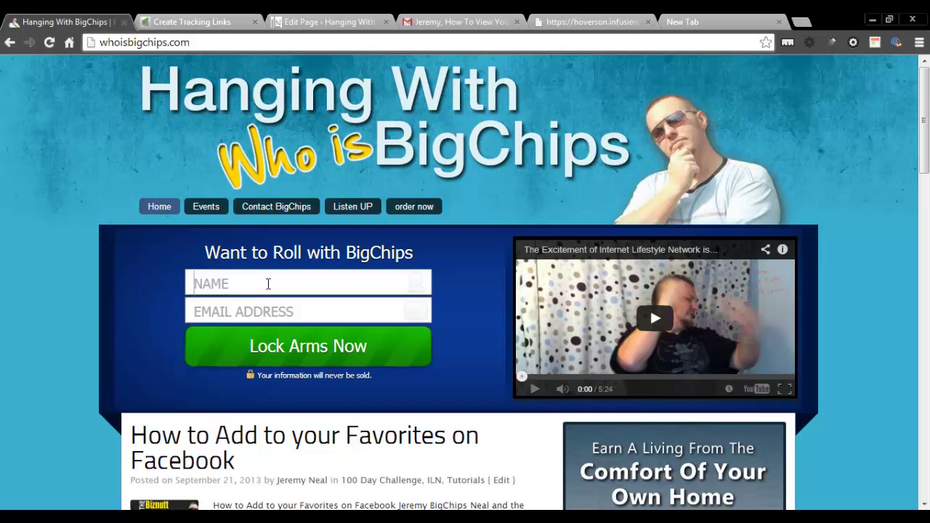